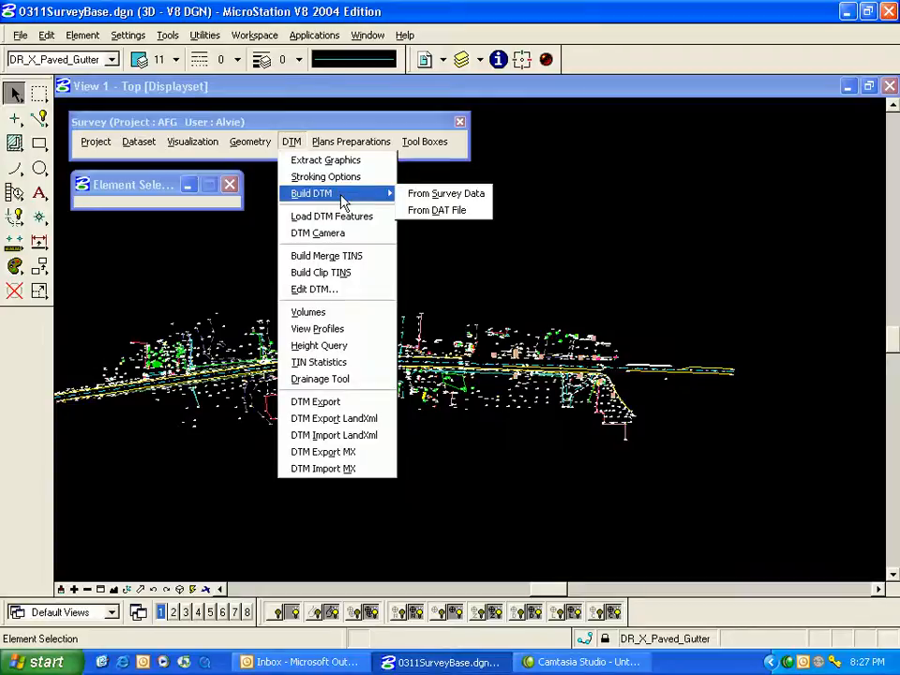
Open Build GEOPAK DTM from survey data and drag the dialog to the right.
left_click(485, 194)
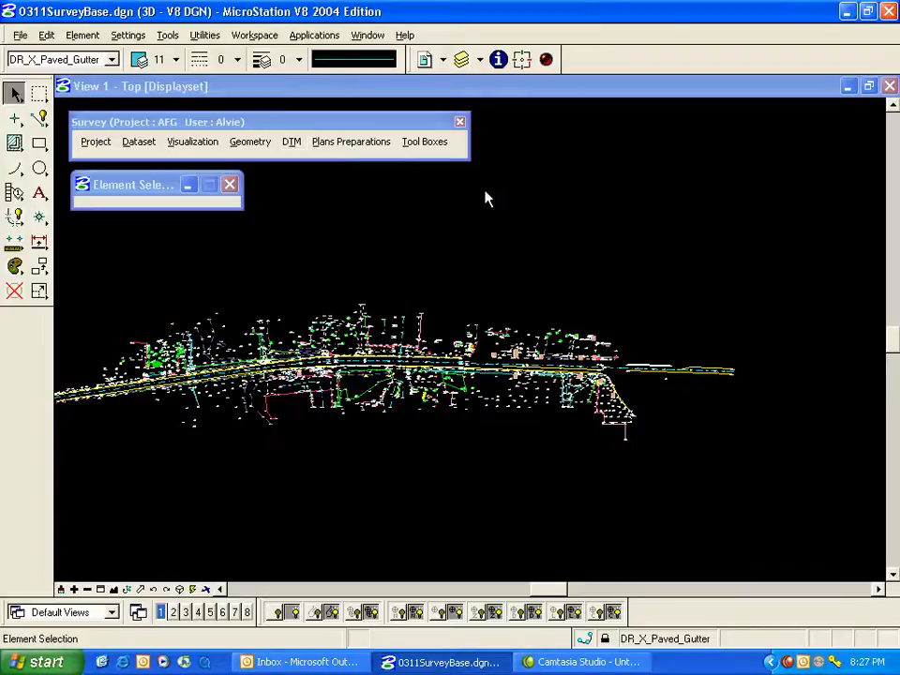
left_click_drag(405, 130, 535, 183)
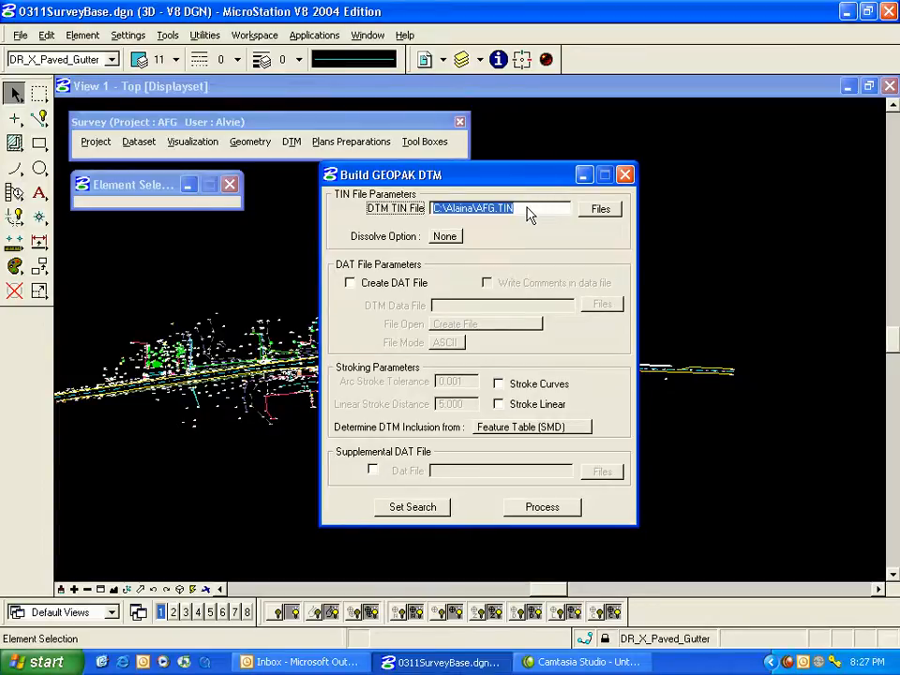
Set the DTM TIN file to JCJRAW1.TIN and confirm overwriting the existing file.
left_click(615, 210)
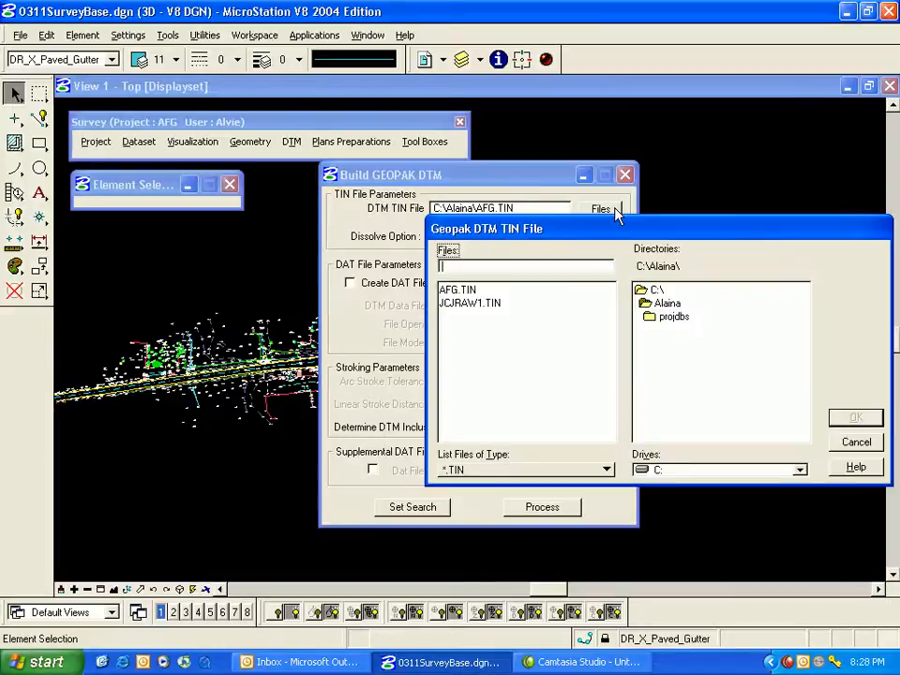
left_click(476, 305)
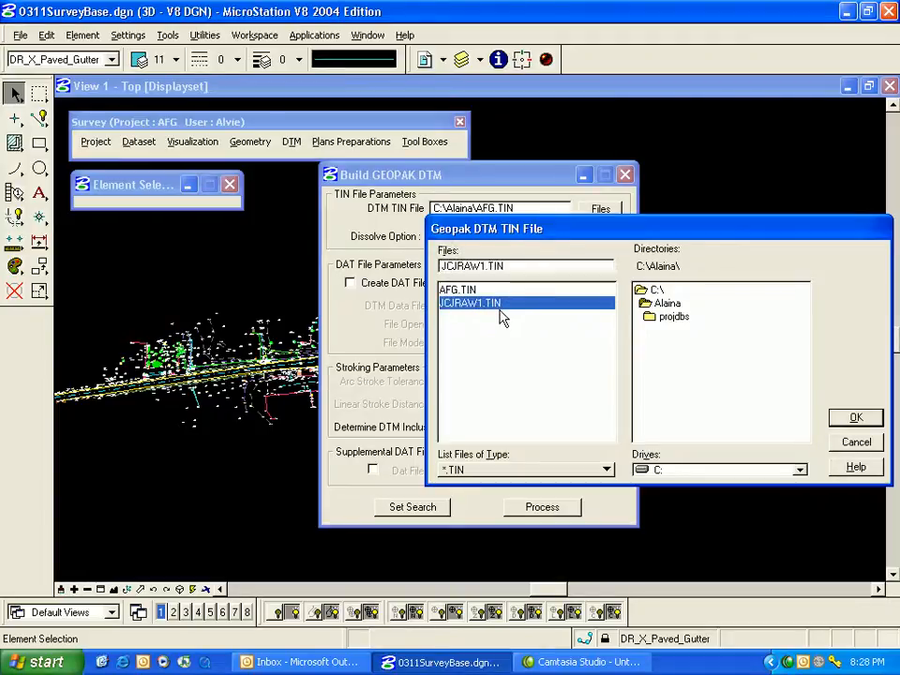
left_click(853, 418)
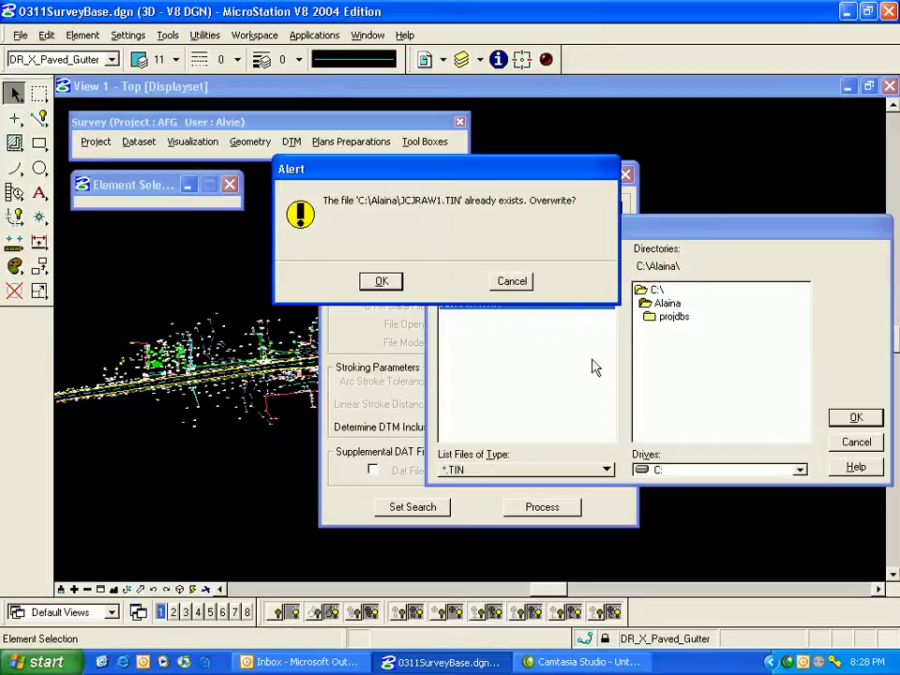
left_click(382, 282)
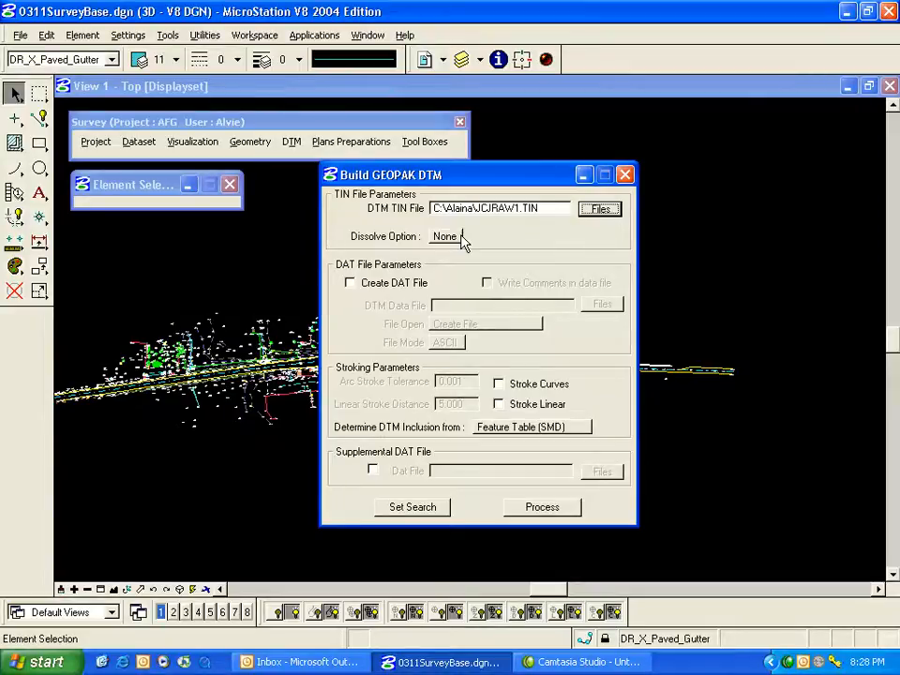
Change the dissolve option from Sliver to Side, keeping side length 75.000.
left_click(462, 240)
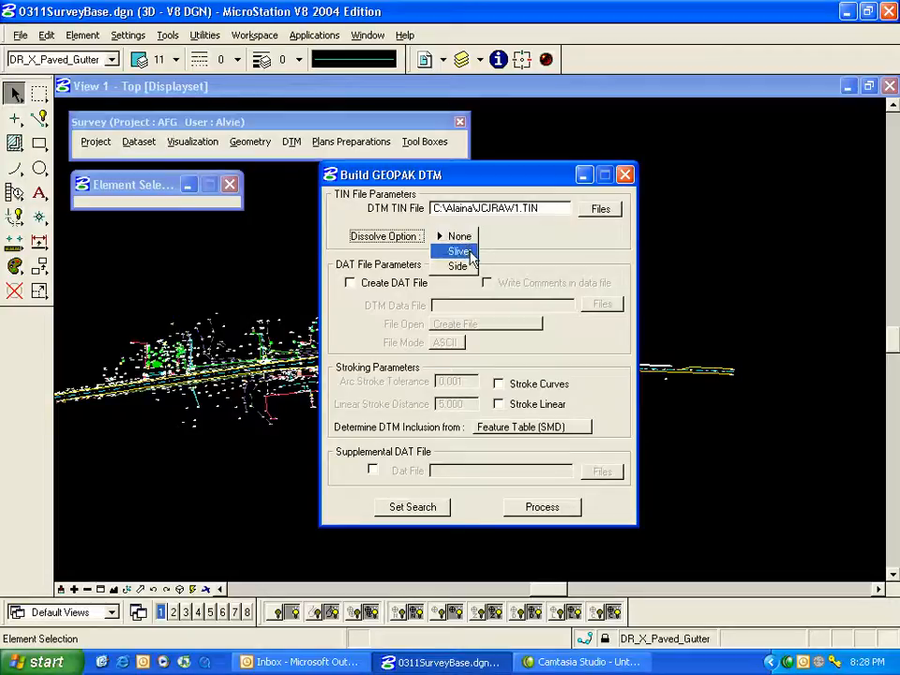
left_click(475, 254)
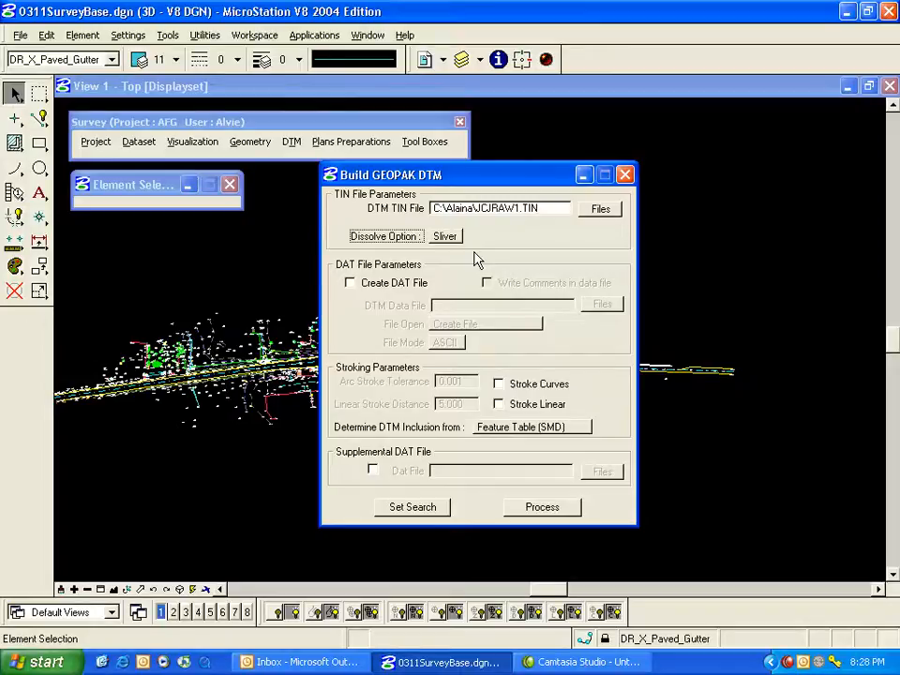
left_click(459, 238)
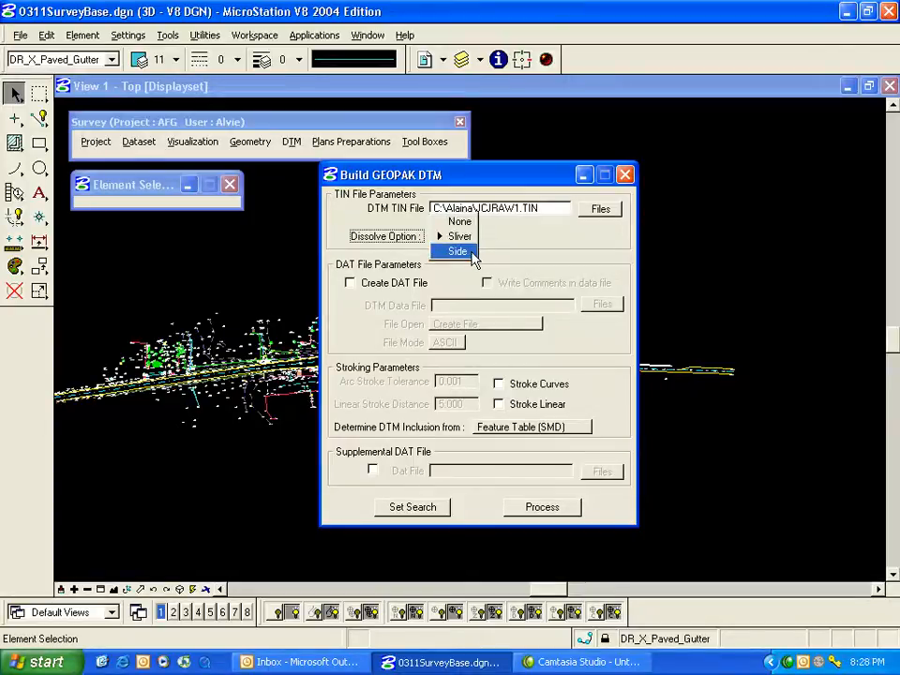
left_click(457, 251)
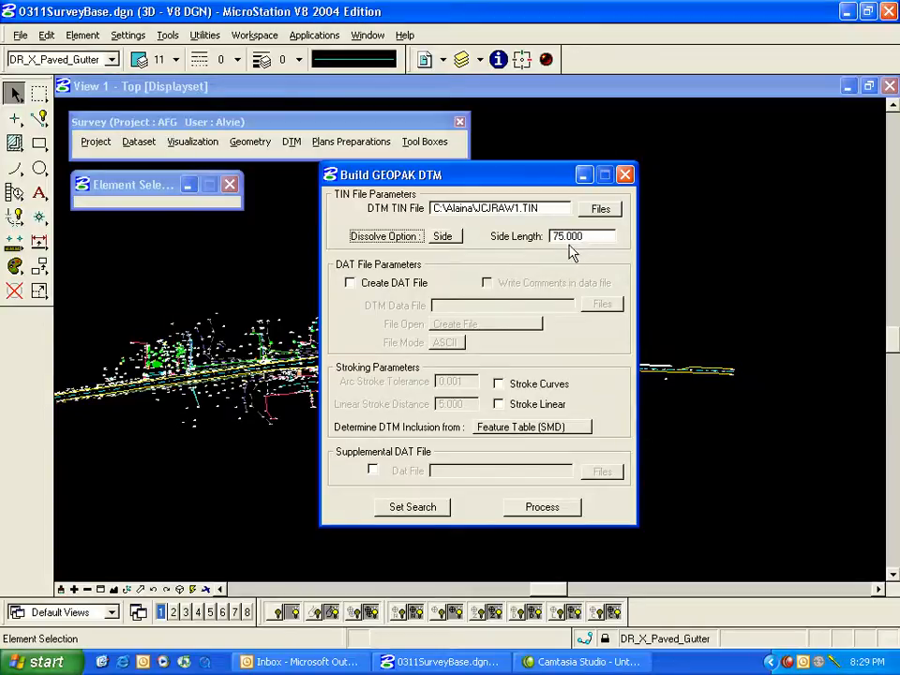
Enable a commented DAT file named JCJRAW1.DAT, opened as Create File in ASCII mode.
left_click(351, 283)
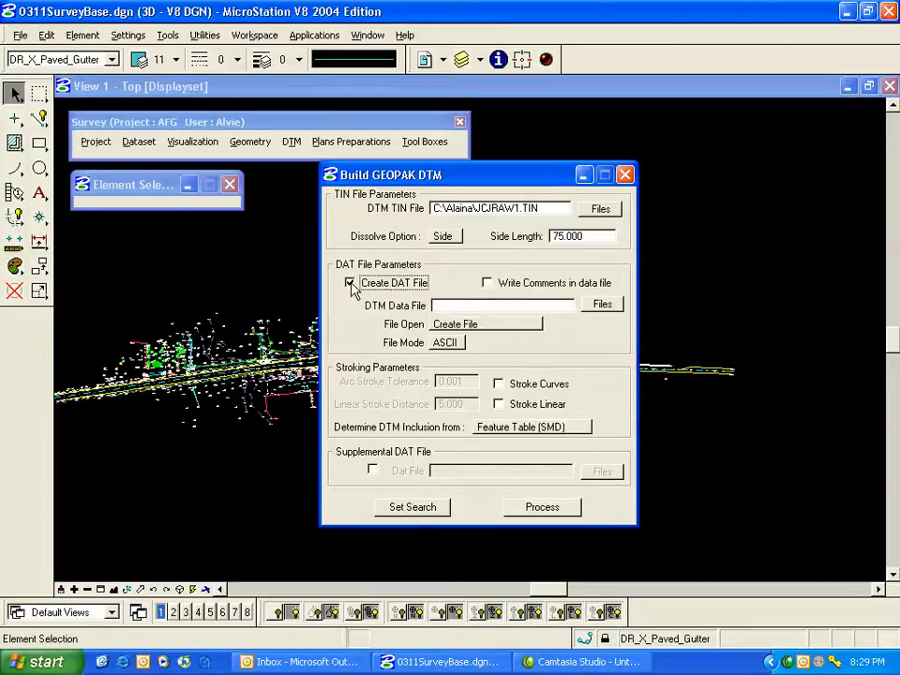
left_click(487, 283)
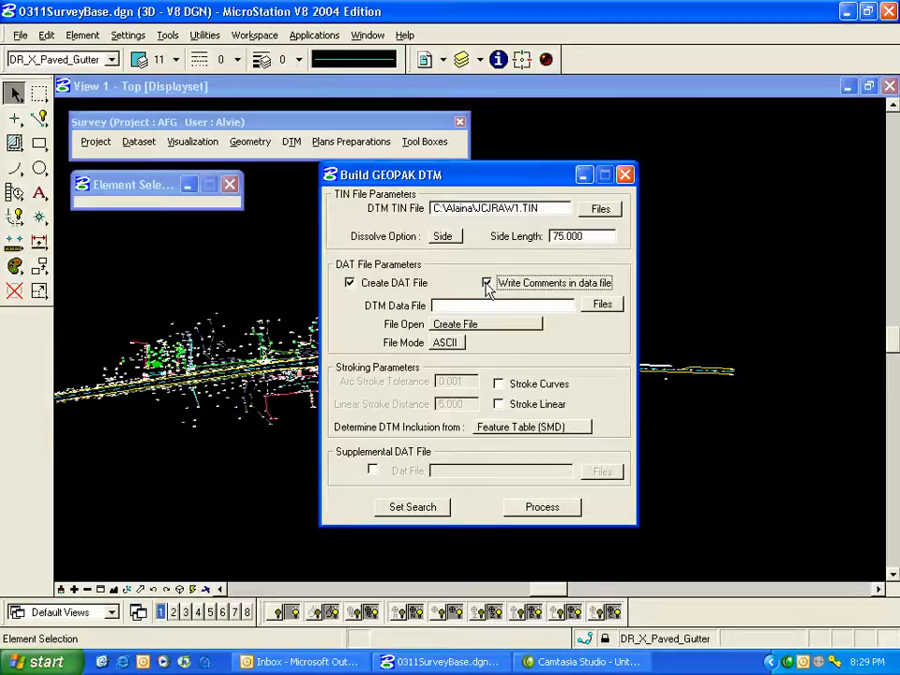
left_click(497, 305)
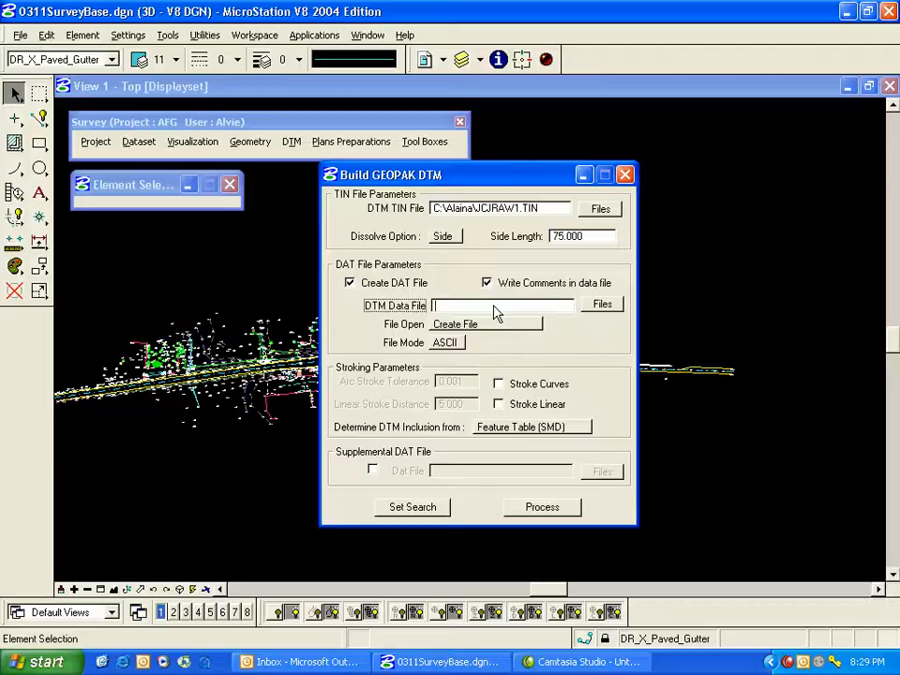
type("JCJRAW1.")
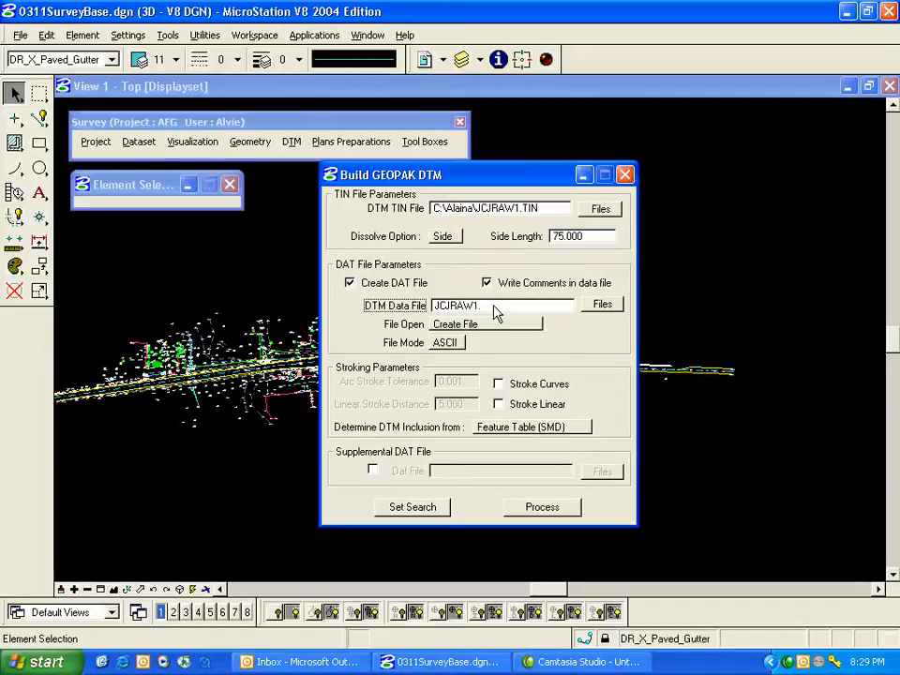
type("DAT")
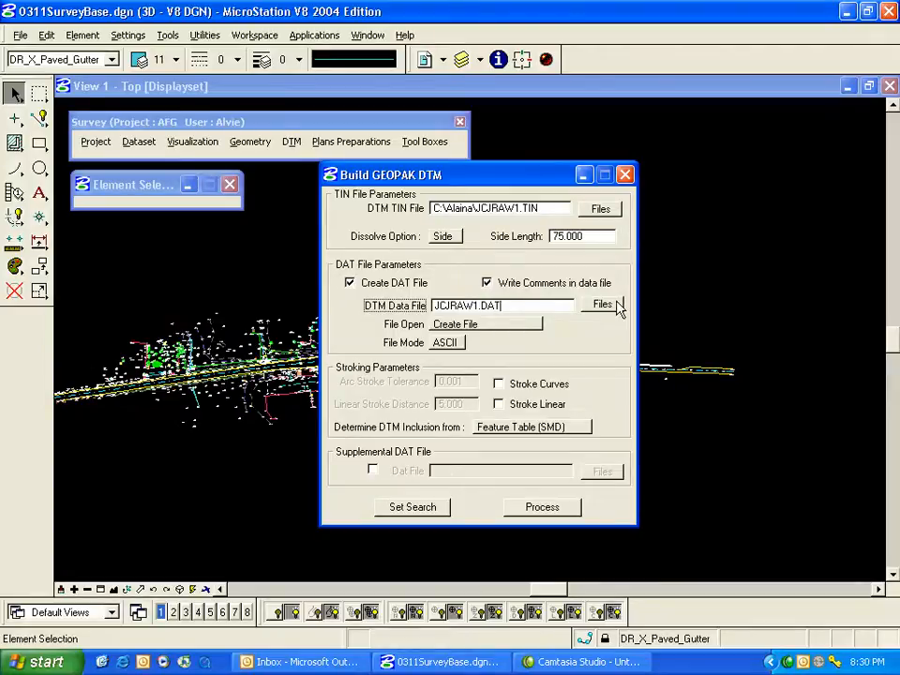
left_click(539, 326)
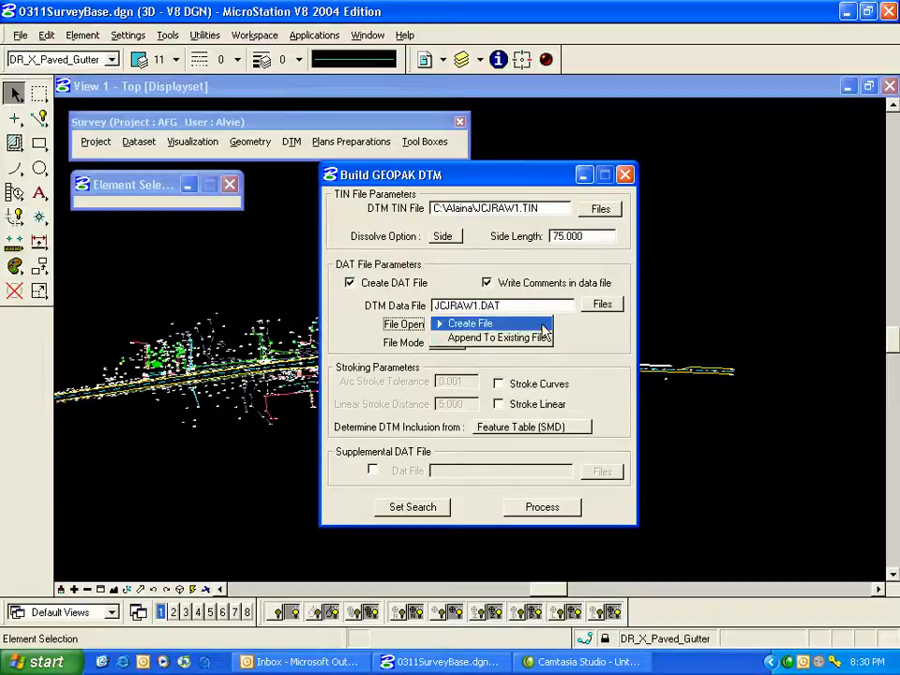
left_click(542, 326)
left_click(463, 344)
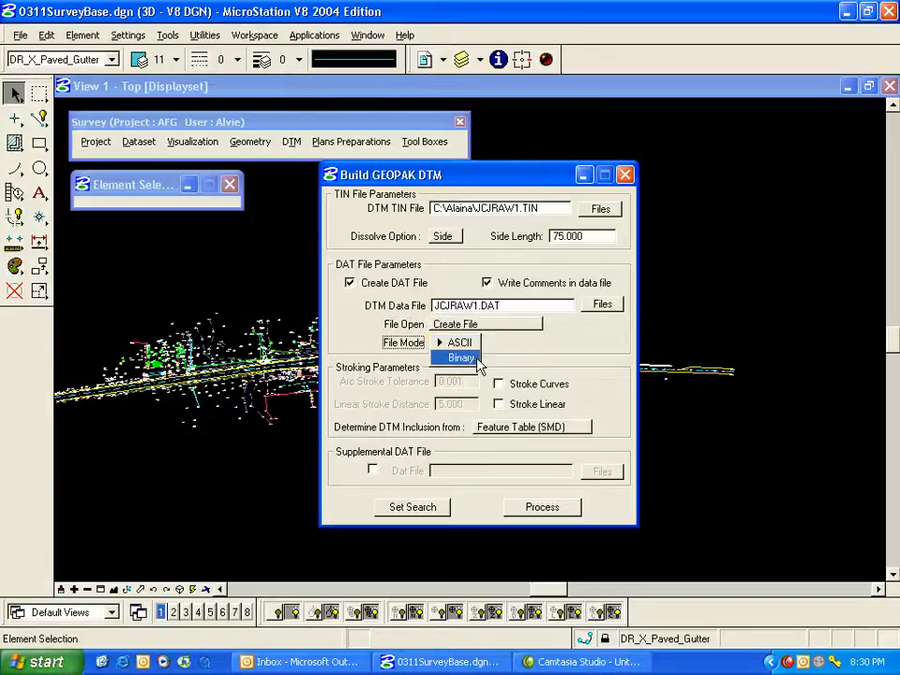
left_click(477, 343)
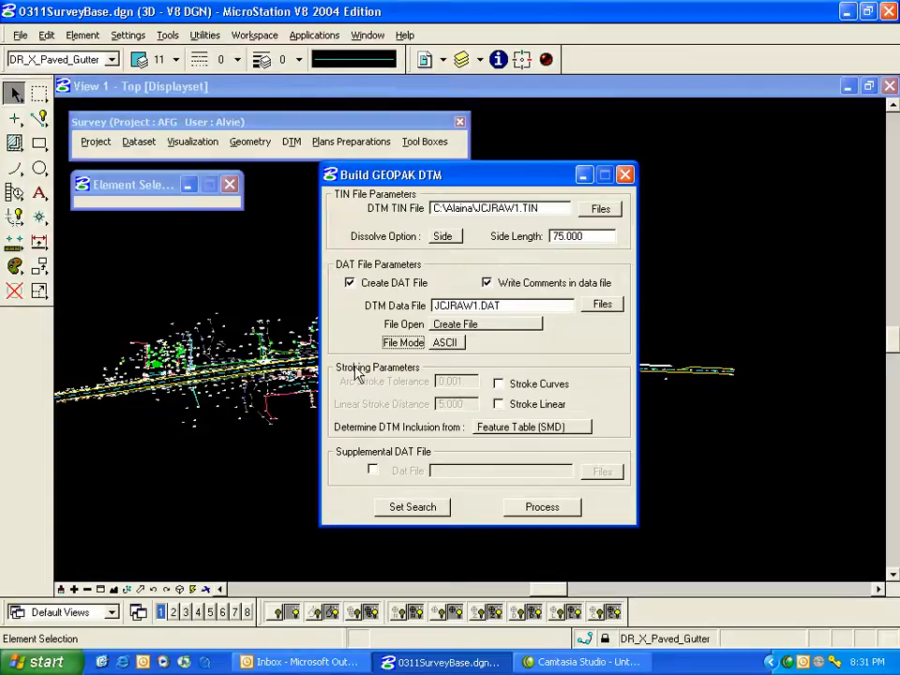
Turn on Stroke Curves with an arc stroke tolerance of 0.100.
left_click(500, 385)
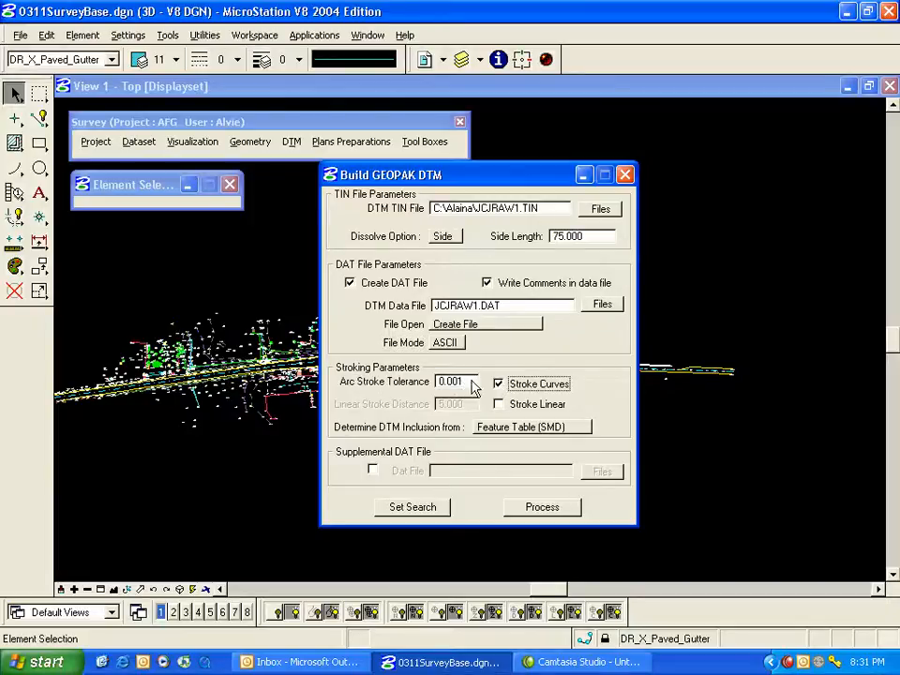
left_click(472, 384)
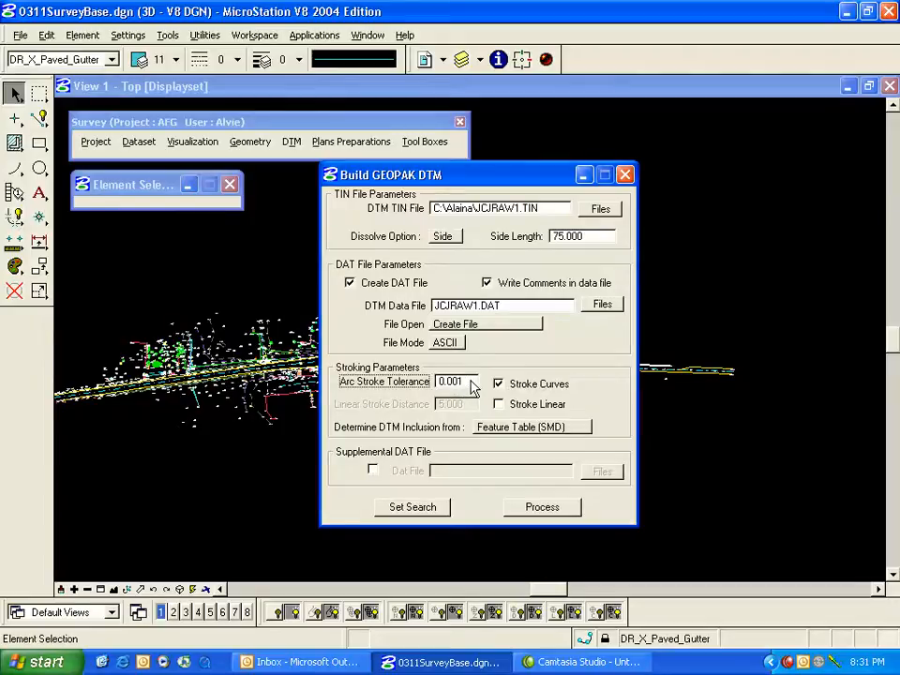
key("BackSpace")
key("BackSpace")
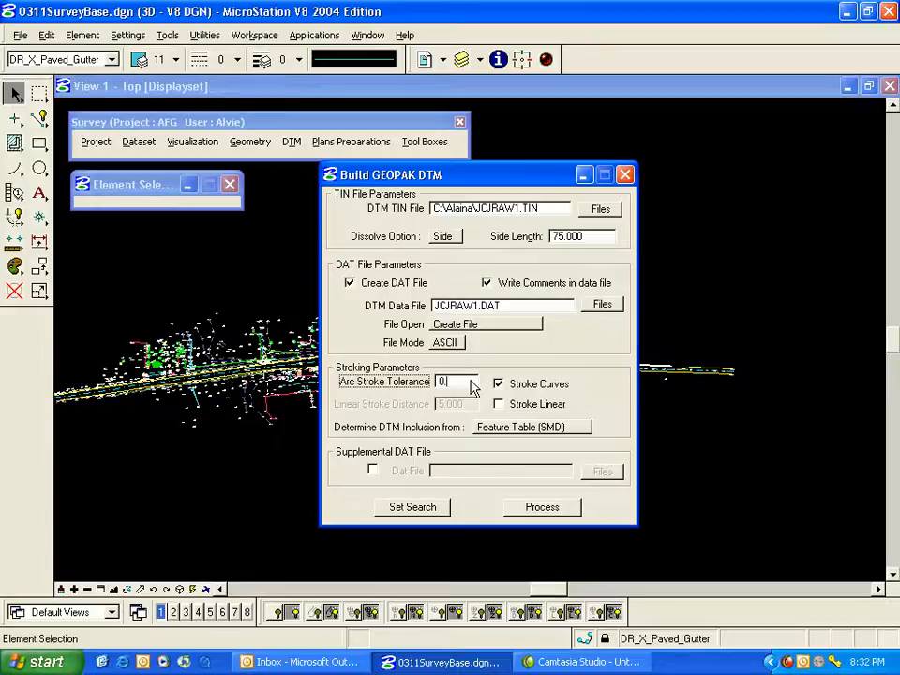
type("100")
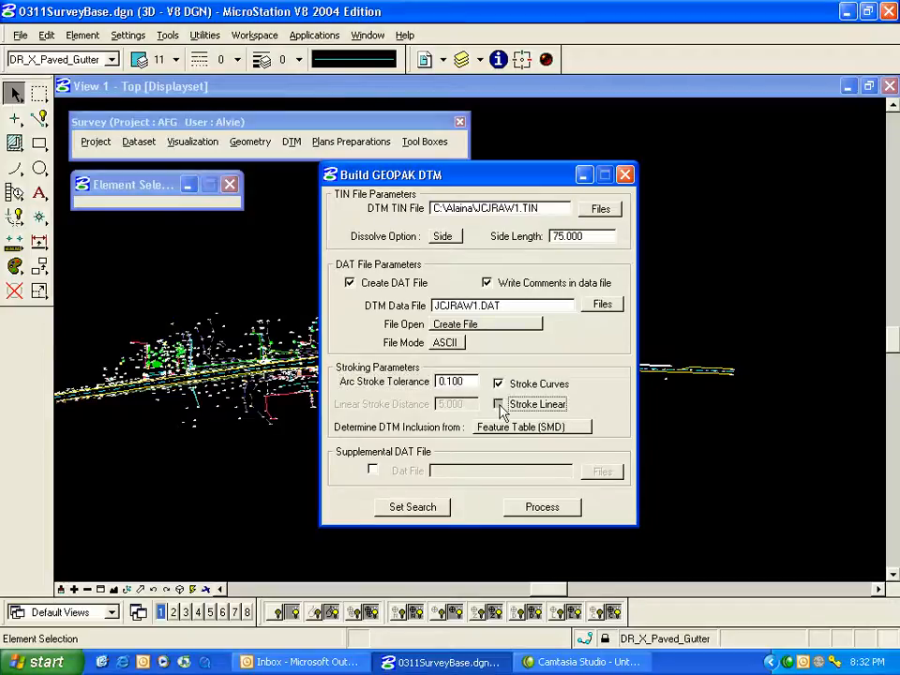
Turn on Stroke Linear with a linear stroke distance of 25.000.
left_click(499, 406)
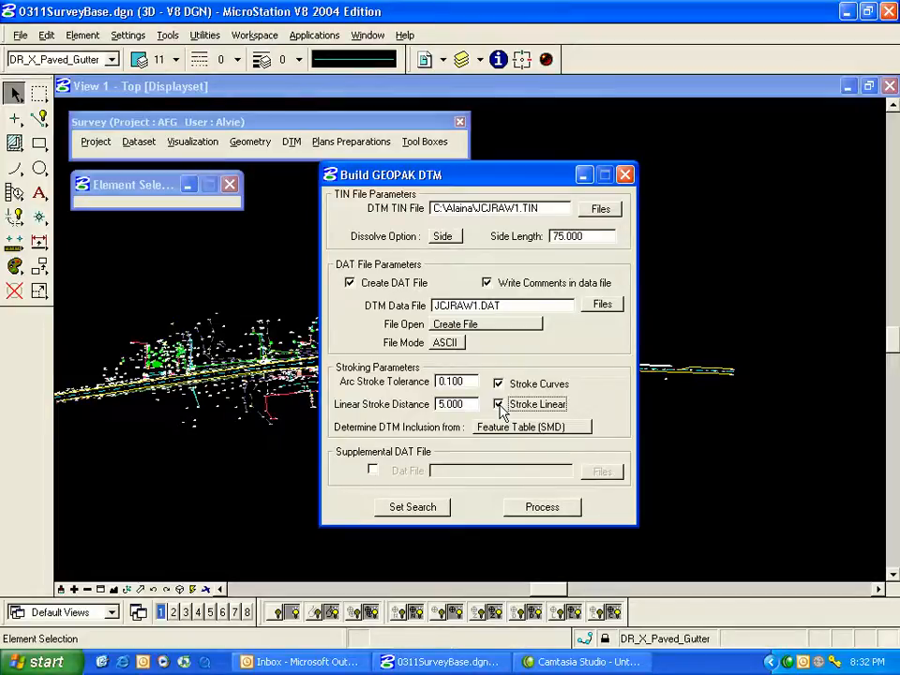
left_click(424, 404)
type("25")
key("Tab")
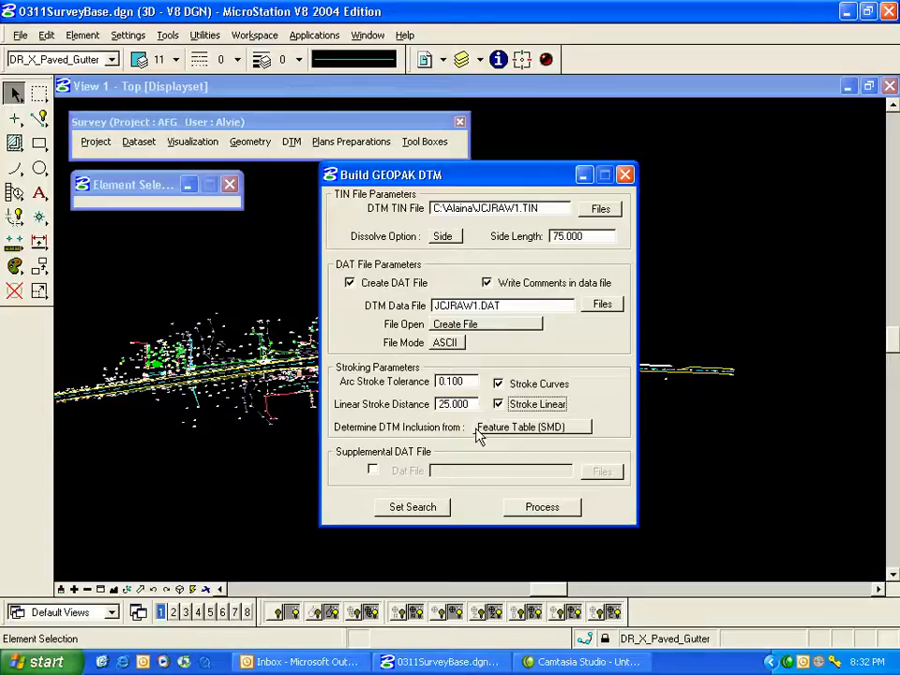
Set DTM inclusion to Feature Table (SMD) after trying the all-points and attribute-field options.
left_click(588, 428)
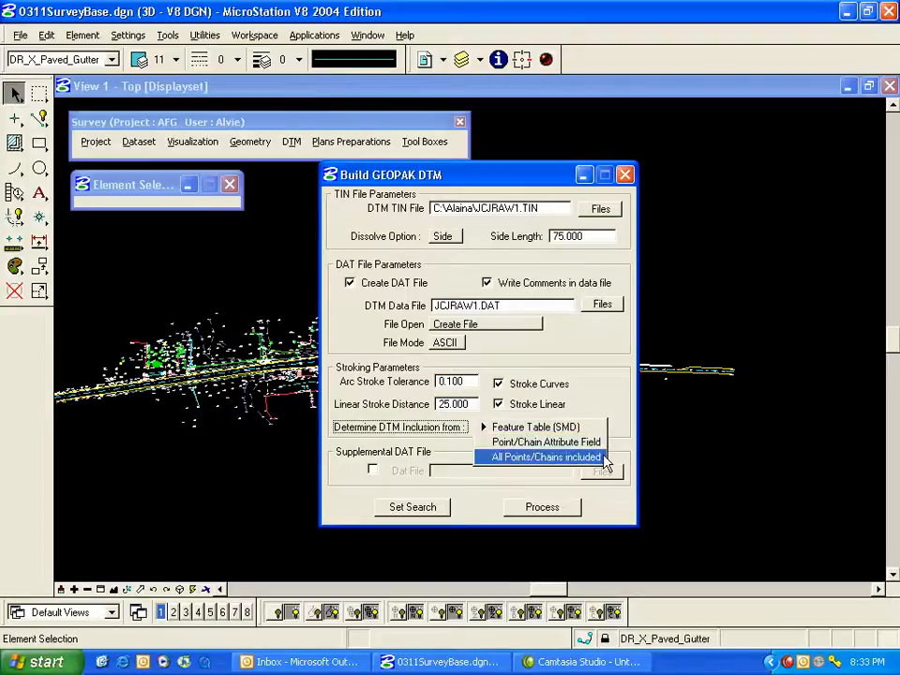
left_click(605, 458)
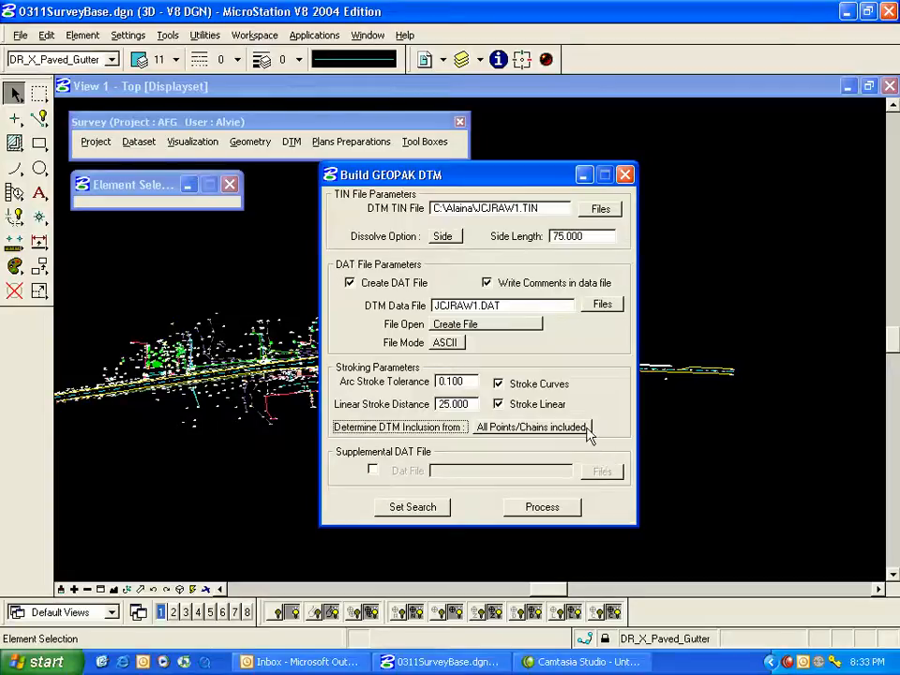
left_click(593, 427)
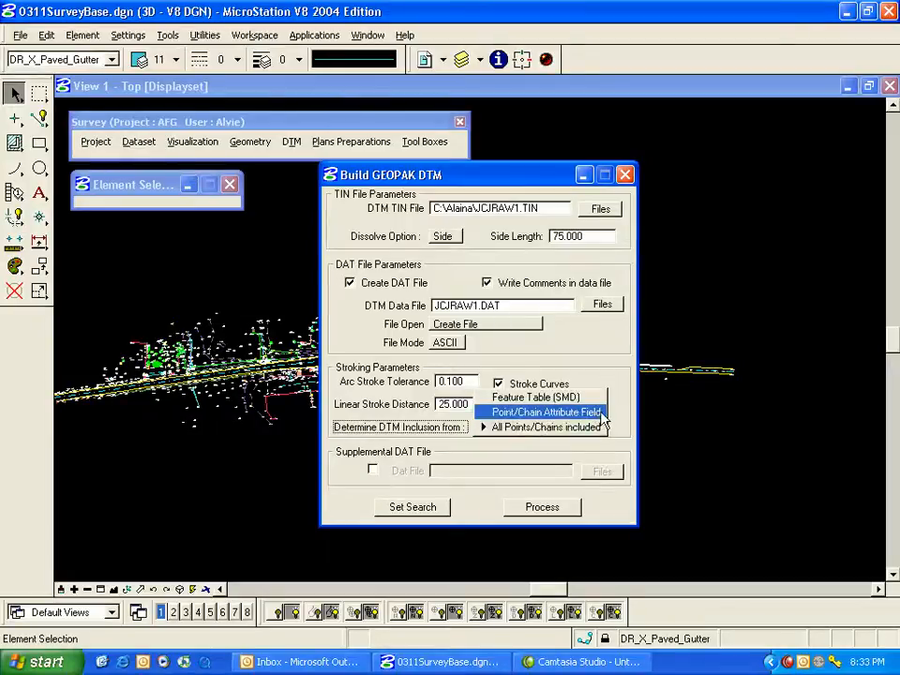
left_click(600, 414)
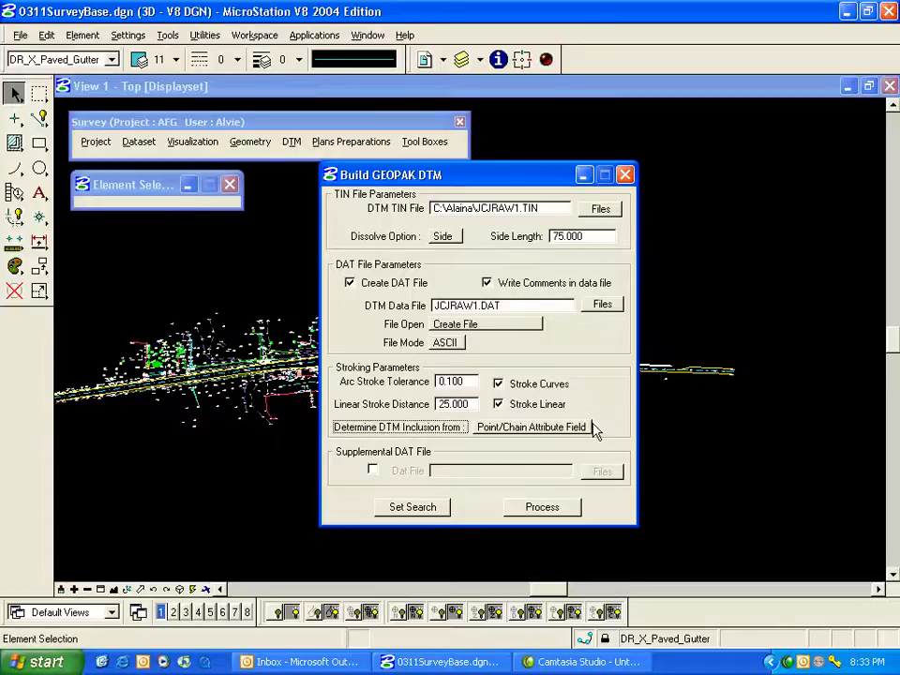
left_click(590, 427)
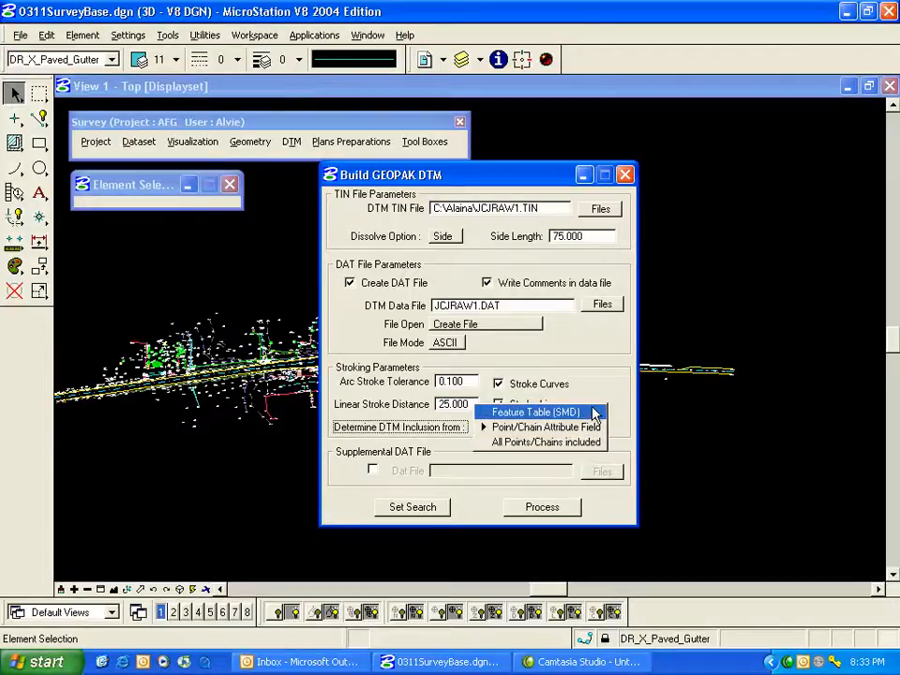
left_click(593, 413)
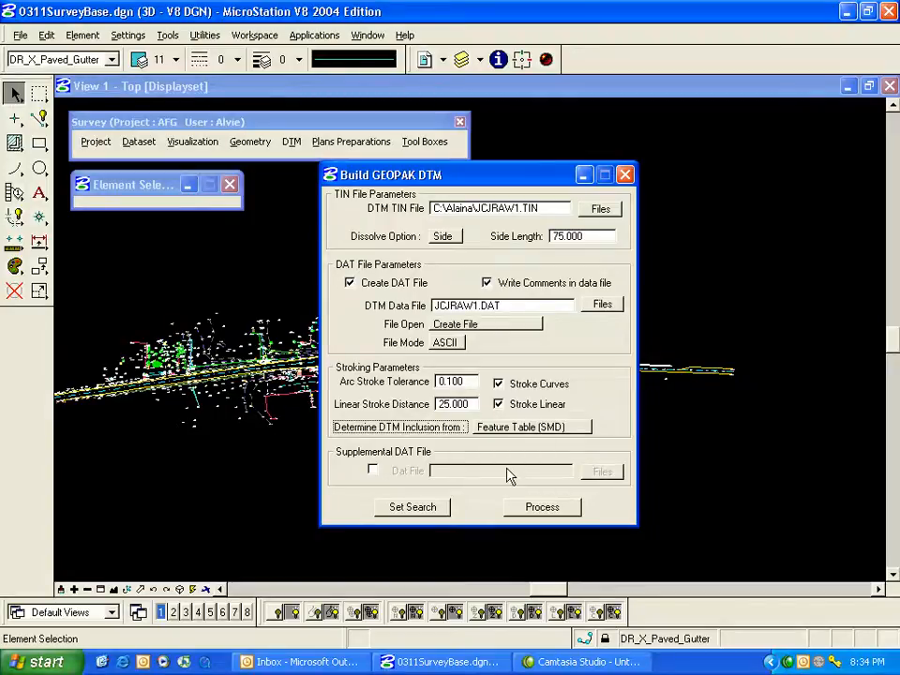
left_click(373, 471)
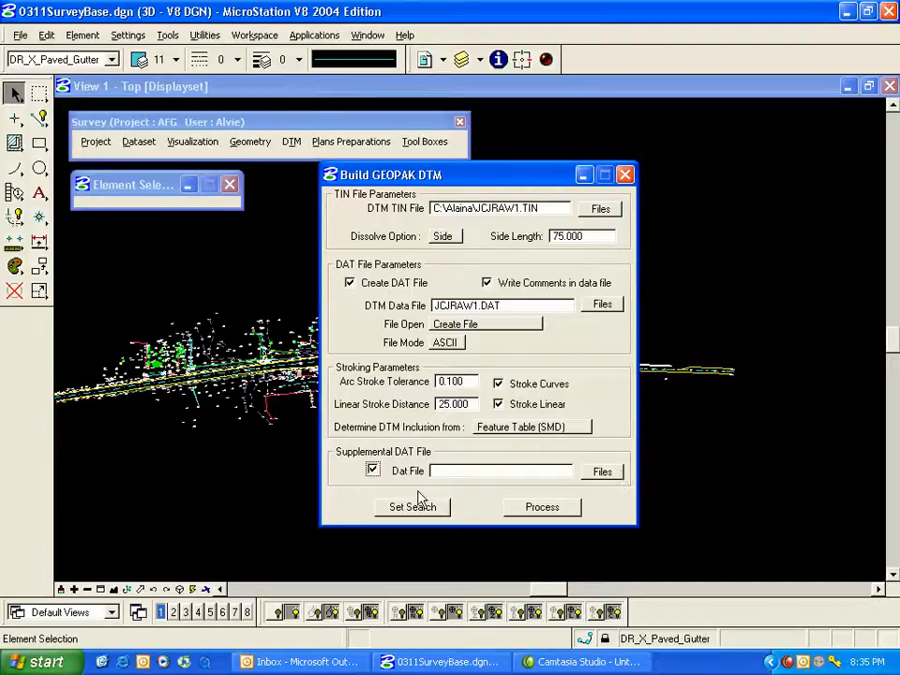
left_click(373, 470)
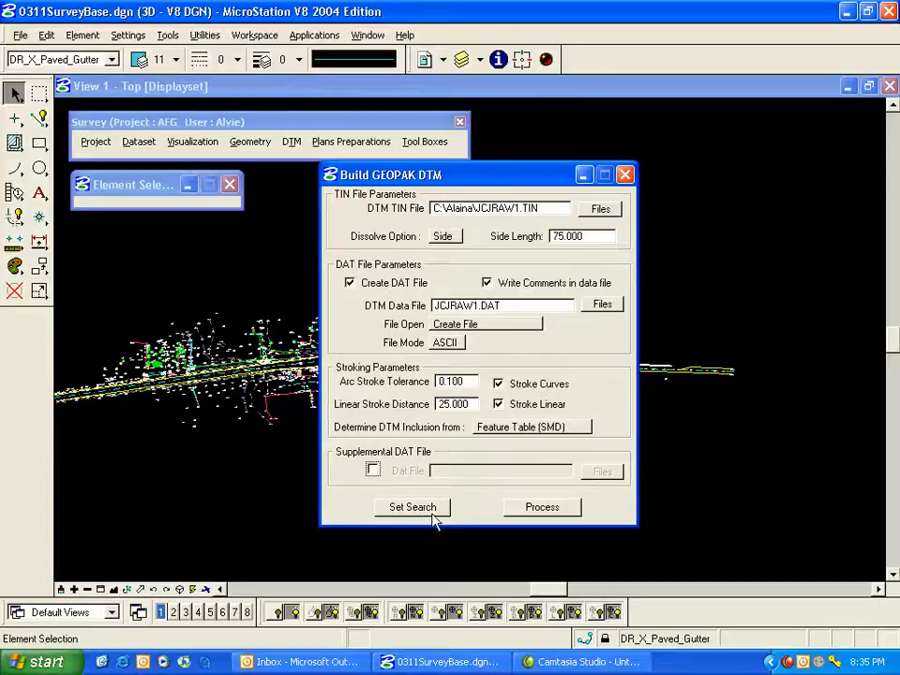
Select only the JCJRAW1 dataset in Set Search and confirm.
left_click(441, 511)
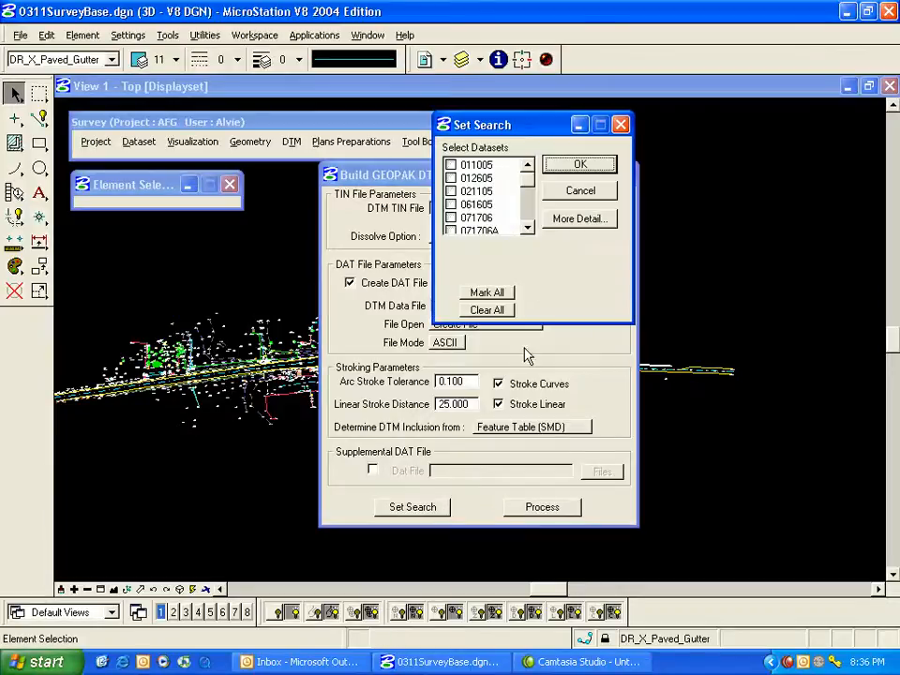
left_click(530, 187)
left_click_drag(530, 188, 529, 215)
left_click(459, 193)
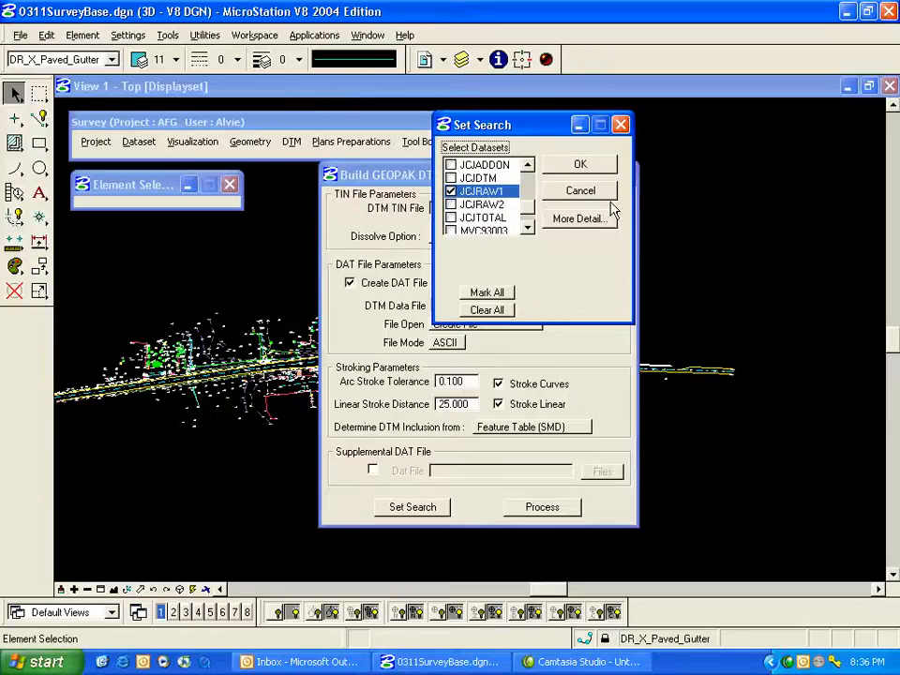
left_click(578, 165)
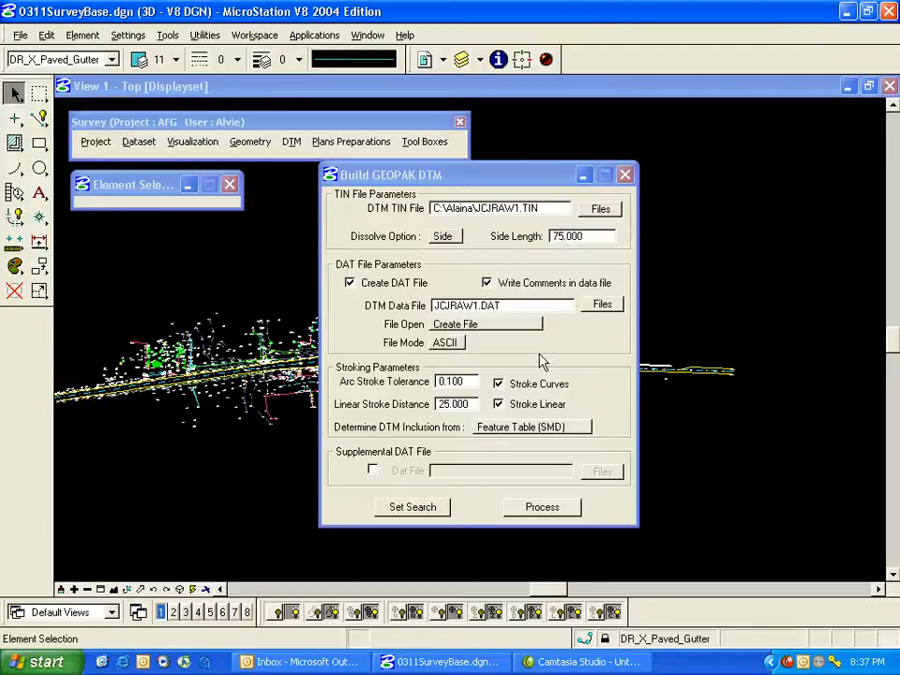
Process the DTM build and approve overwriting C:\Alaina\JCJRAW1.TIN.
left_click(566, 512)
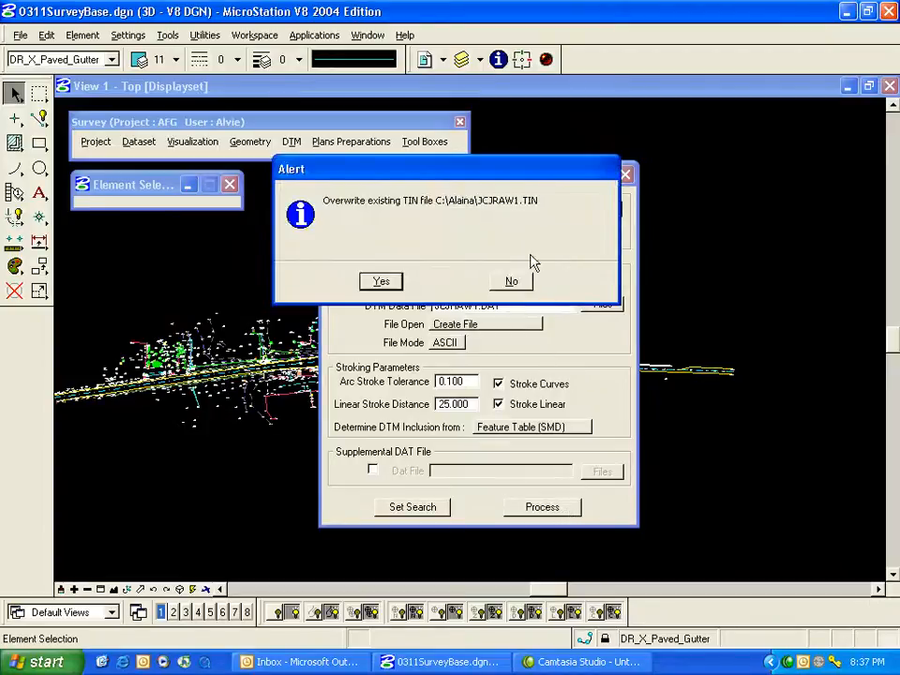
left_click_drag(516, 176, 553, 175)
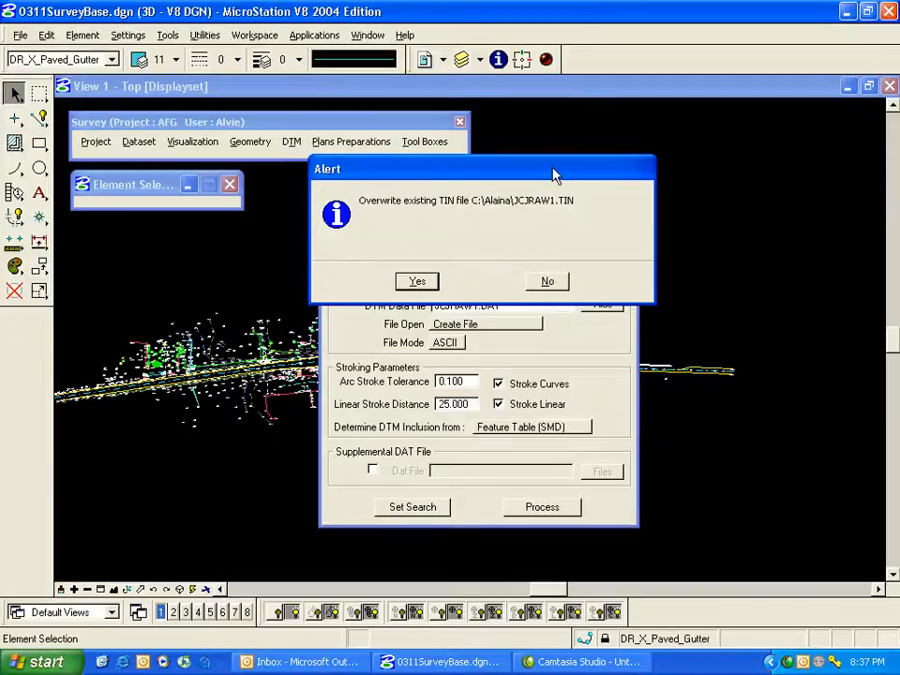
left_click(418, 281)
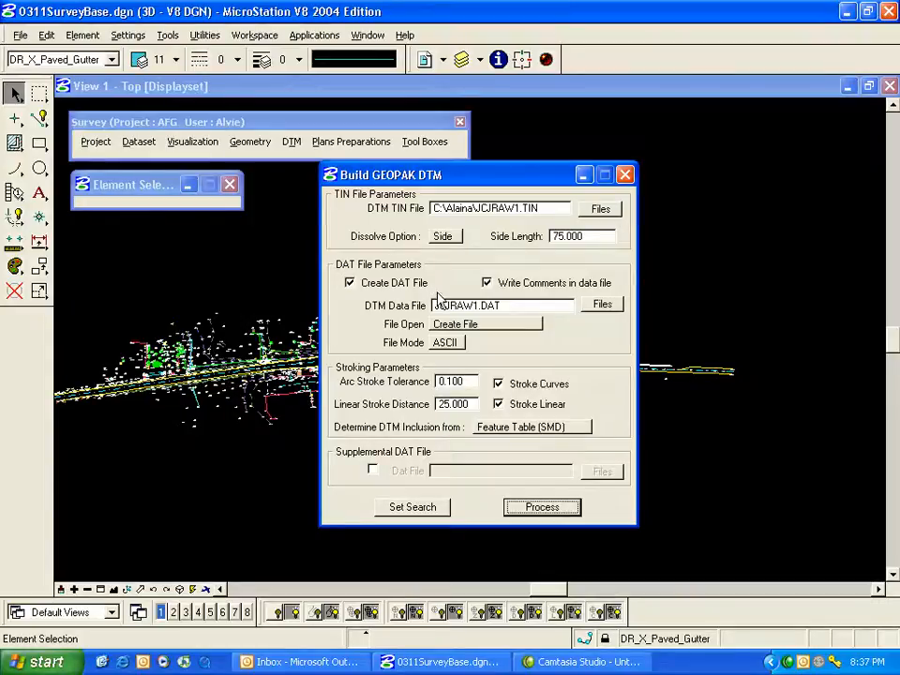
left_click(469, 645)
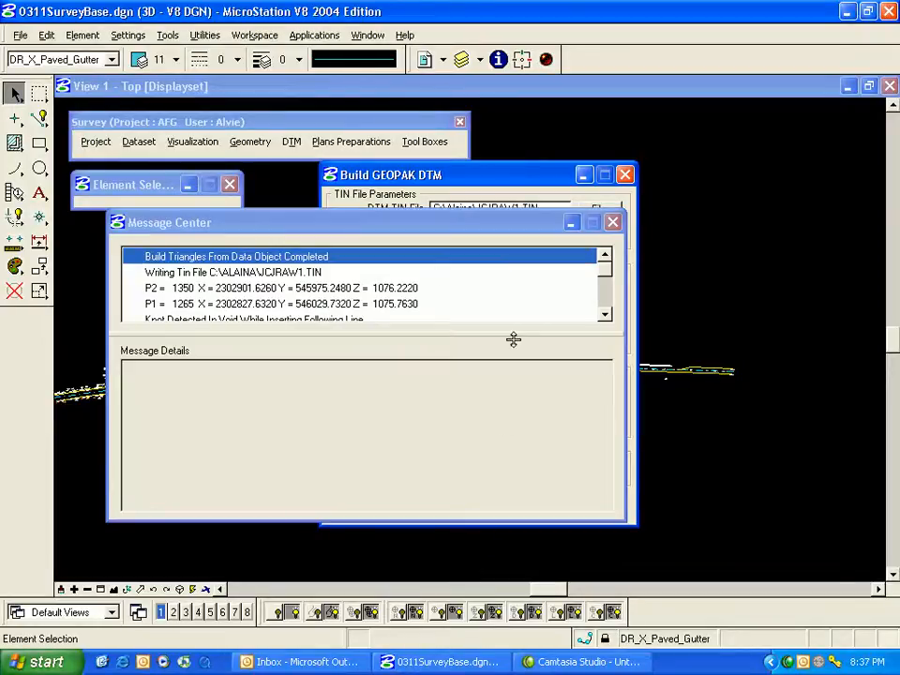
double_click(605, 315)
triple_click(604, 313)
triple_click(604, 255)
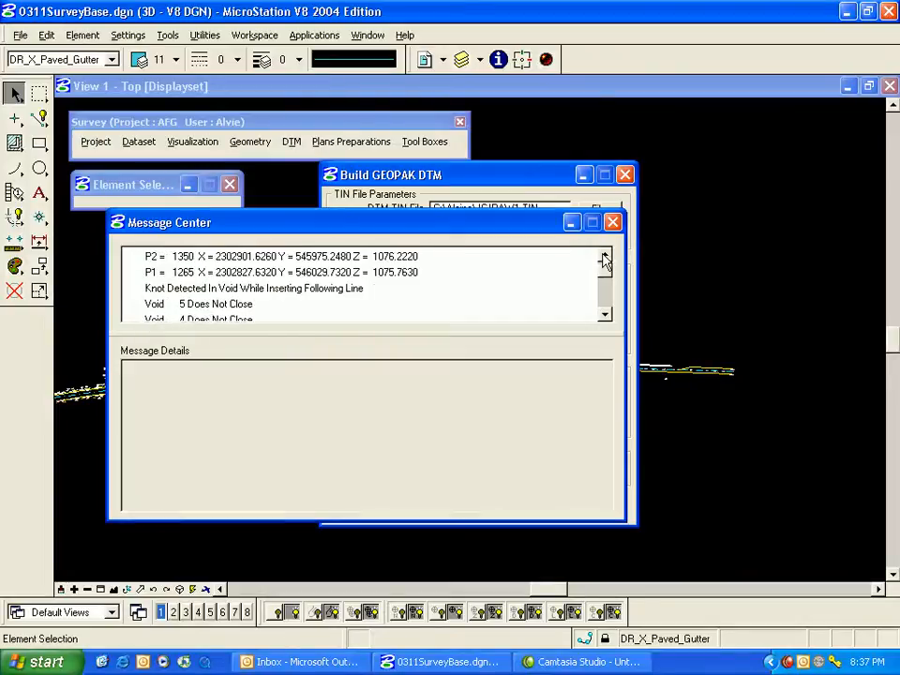
double_click(604, 257)
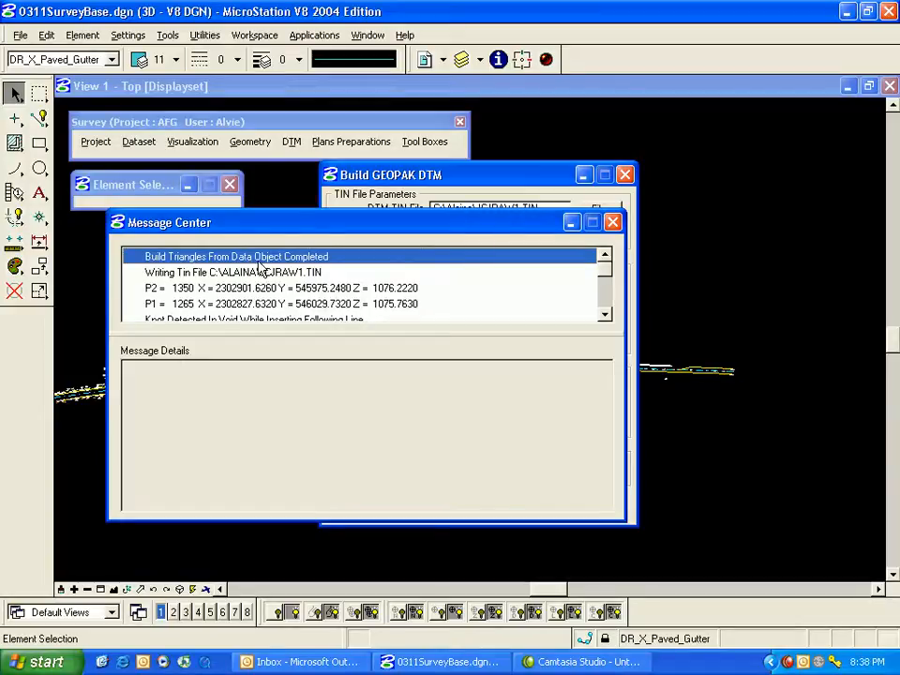
left_click(613, 222)
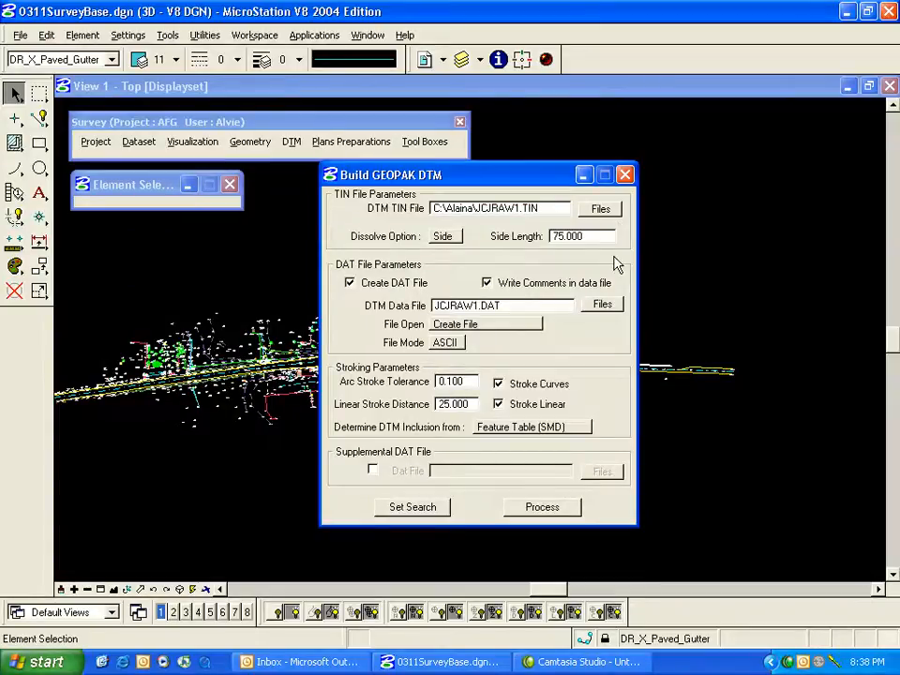
Close the build dialog and set up Load DTM Features for Display Only from the TIN file.
left_click(626, 175)
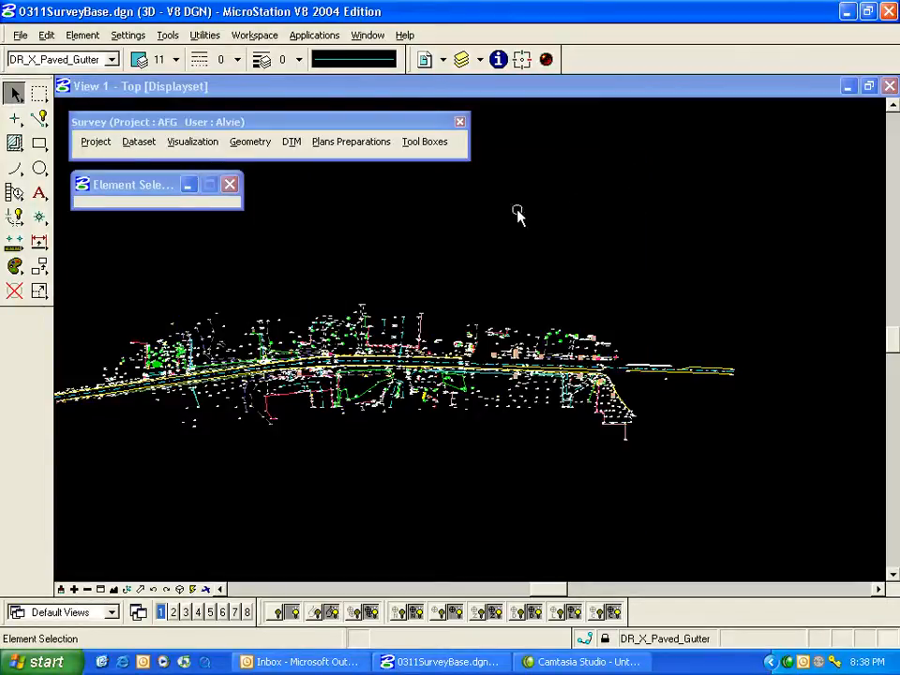
left_click(294, 145)
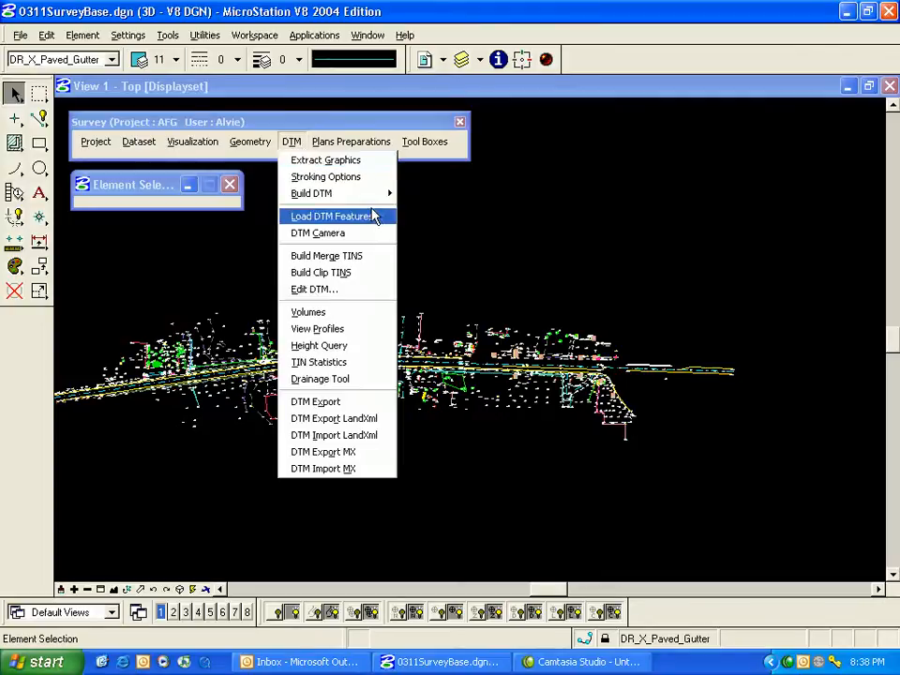
left_click(332, 217)
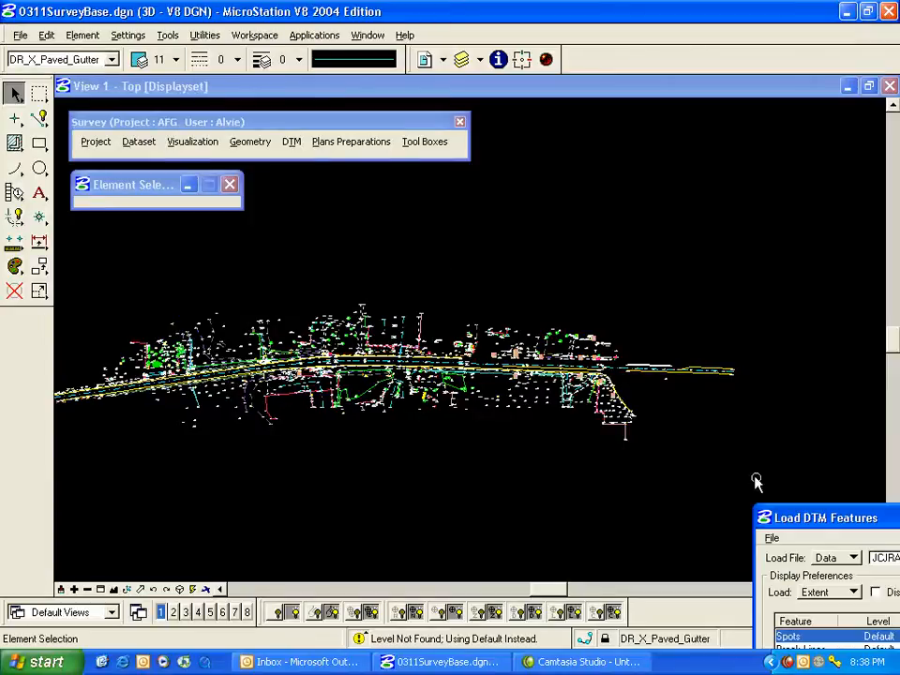
left_click_drag(788, 519, 524, 130)
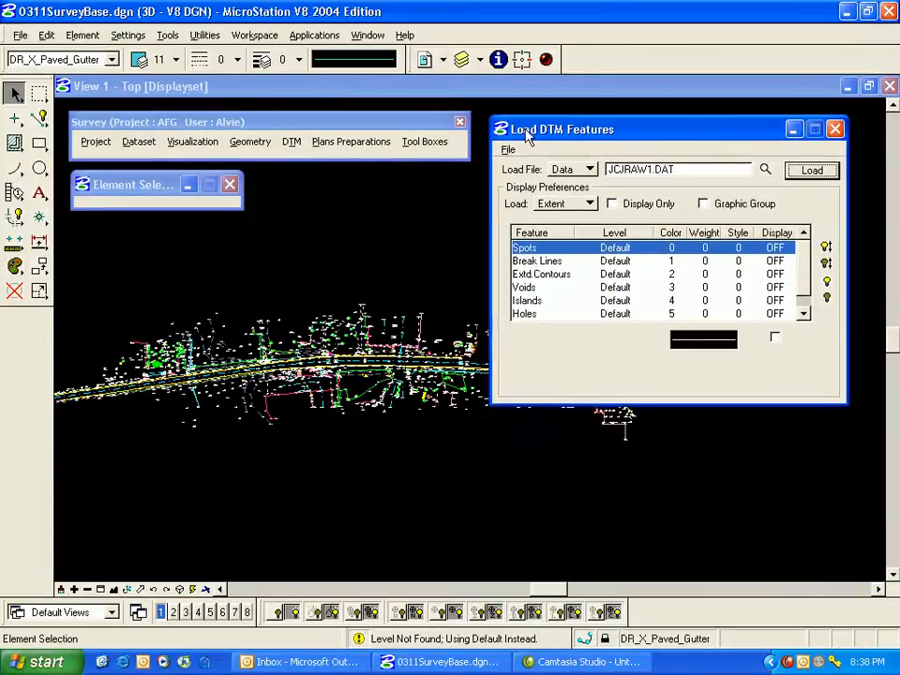
left_click(612, 203)
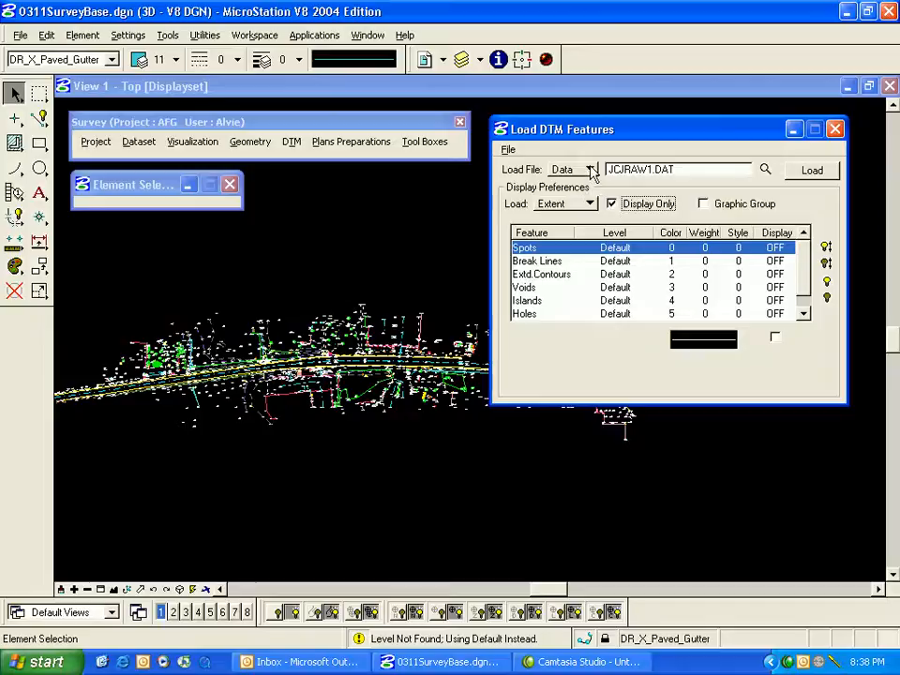
left_click(591, 170)
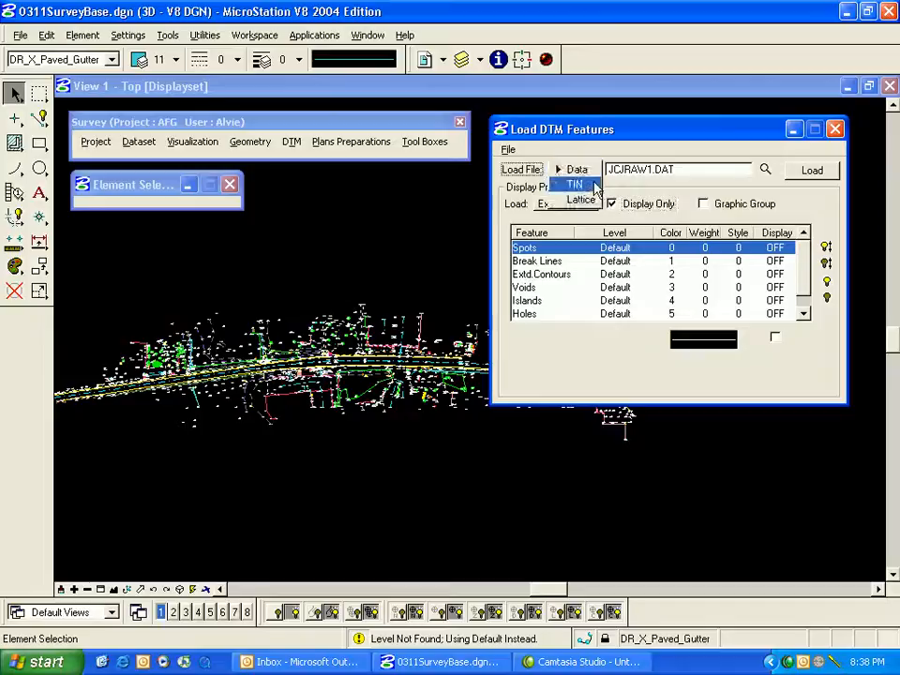
left_click(575, 185)
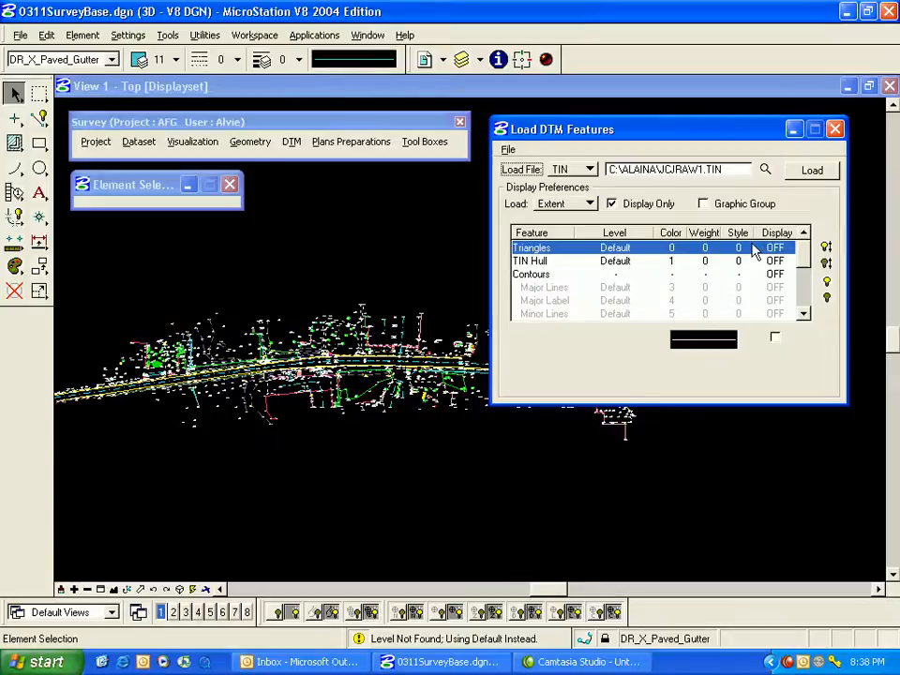
Turn Triangles on in color 3 (red) and load them from JCJRAW1.TIN.
left_click(827, 280)
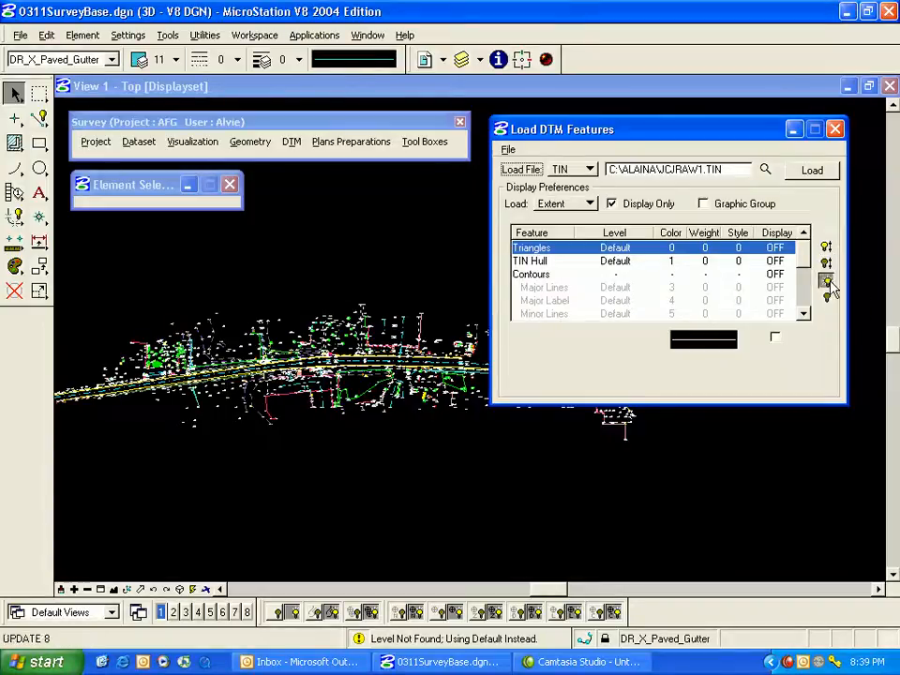
left_click(704, 340)
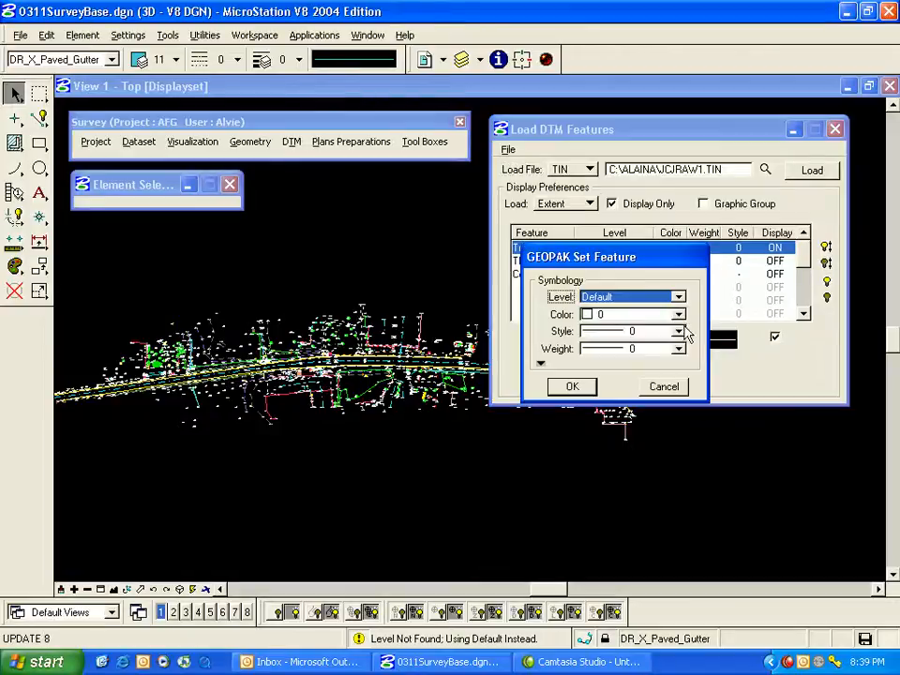
left_click(677, 314)
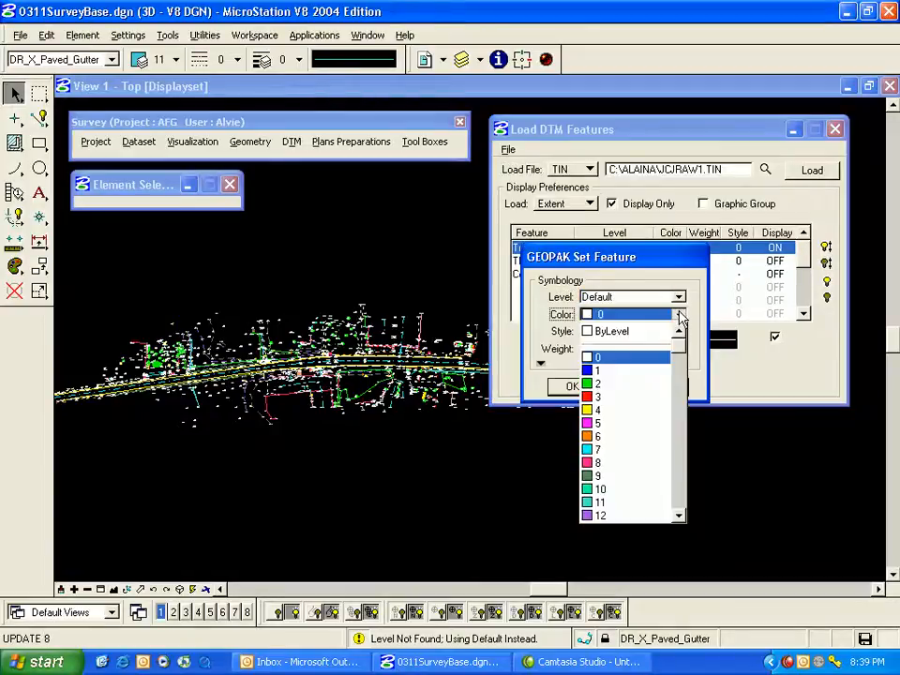
left_click(630, 397)
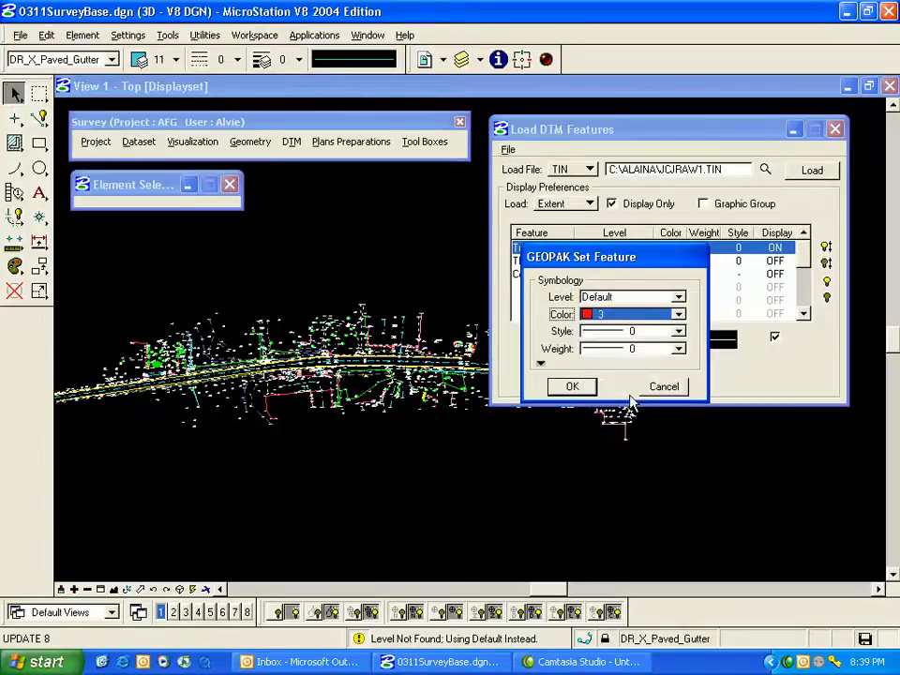
left_click(574, 387)
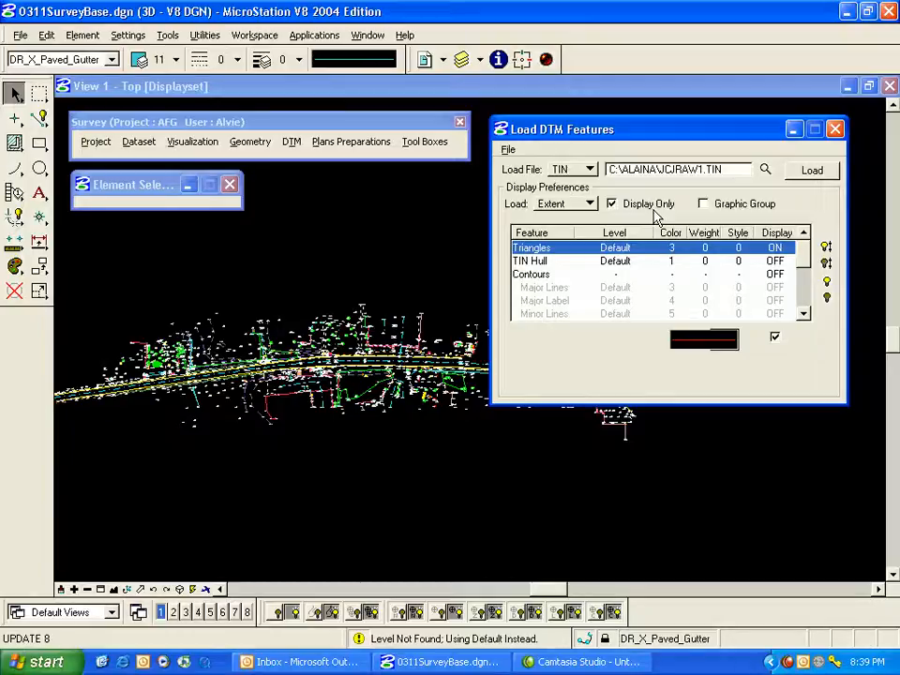
left_click(827, 172)
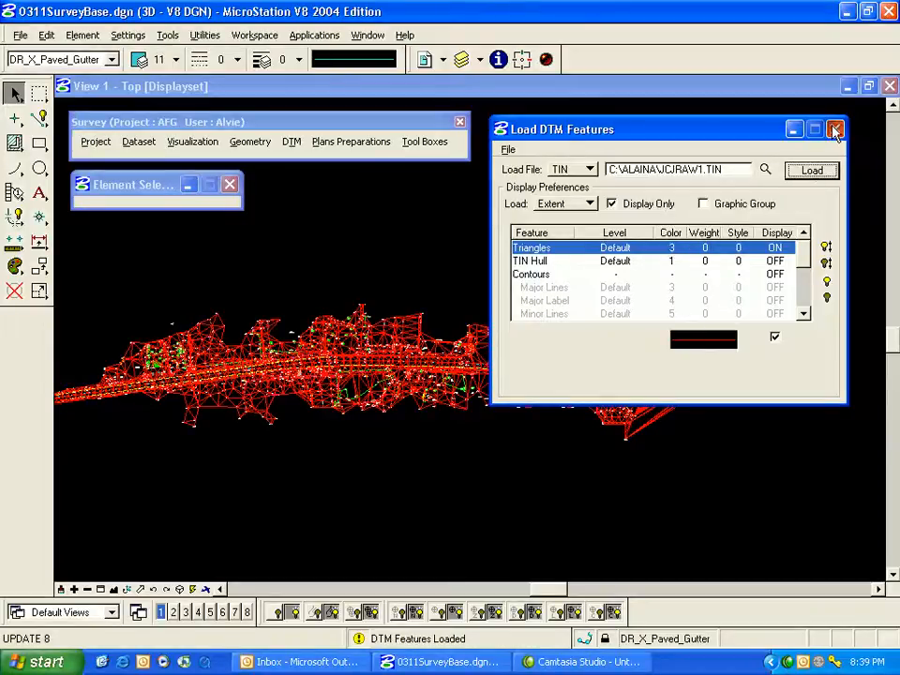
Close the Load DTM Features dialog and keep its load settings in the Project Manager.
left_click(835, 129)
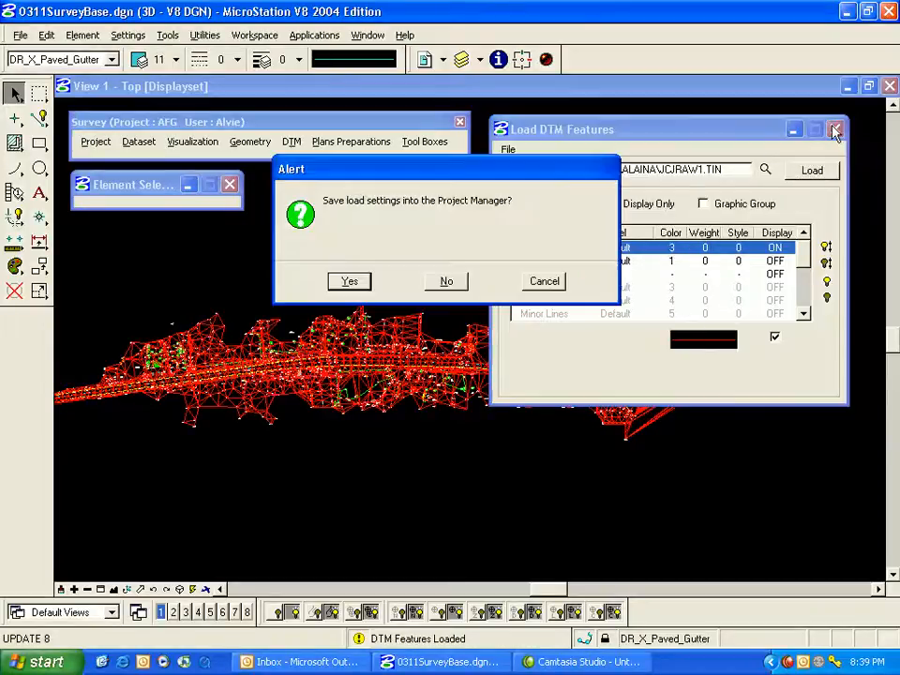
left_click(365, 287)
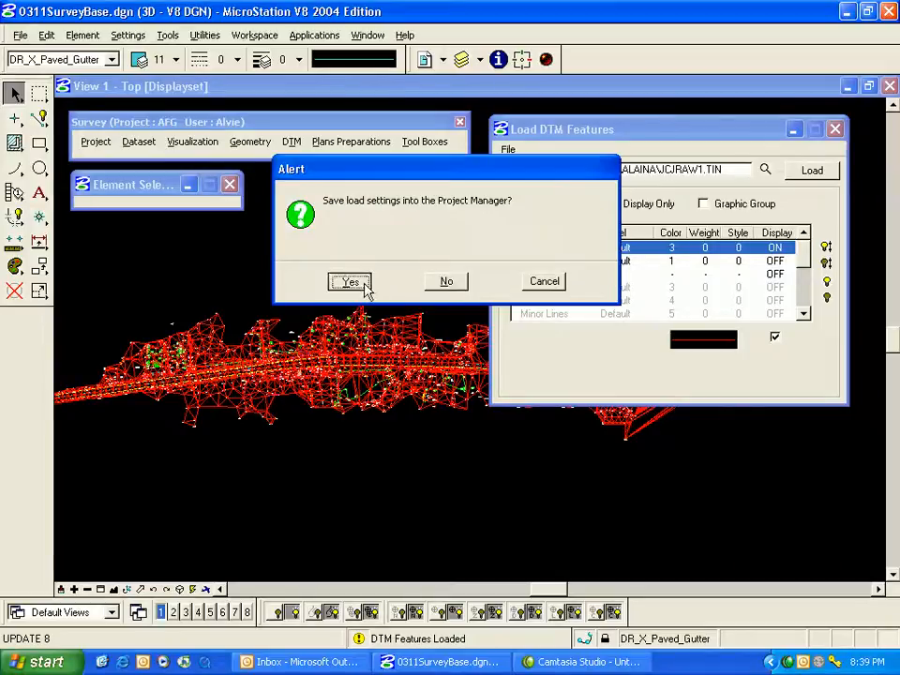